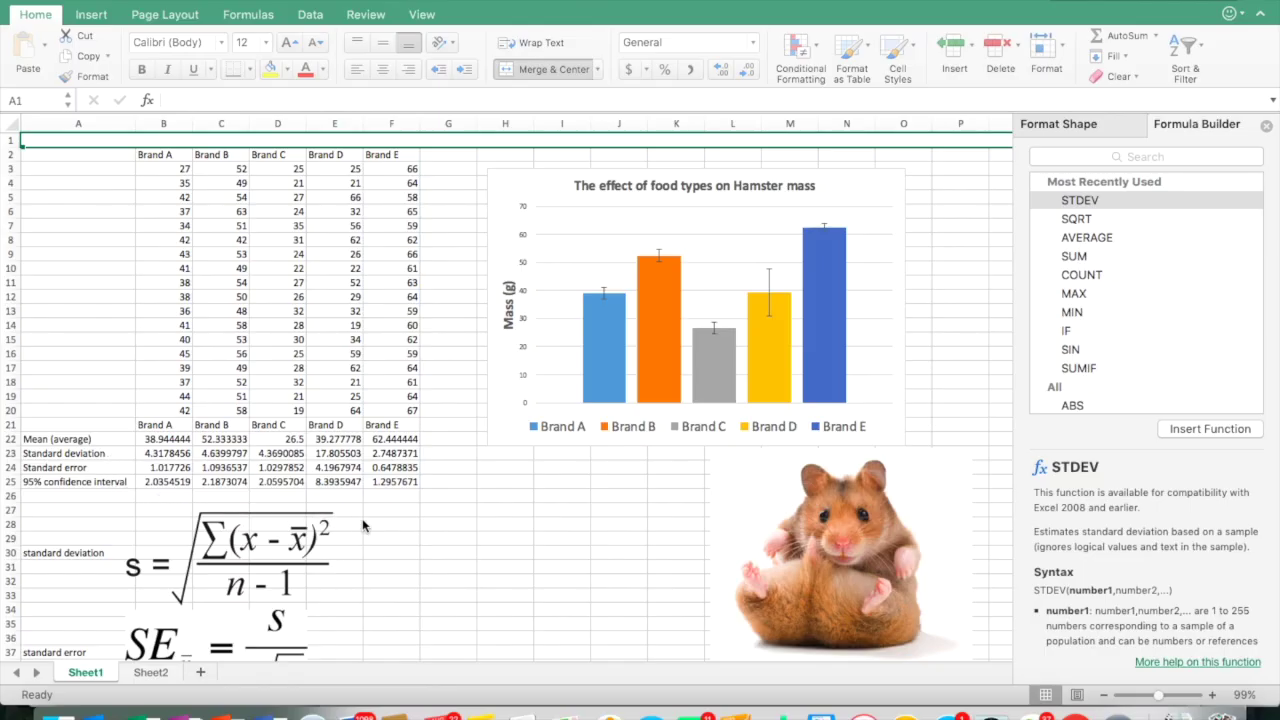
Examine the hamster mass data, the summary rows, the bar chart and the statistical equations below the table.
scroll(363, 525, "down", 1)
scroll(363, 525, "down", 5)
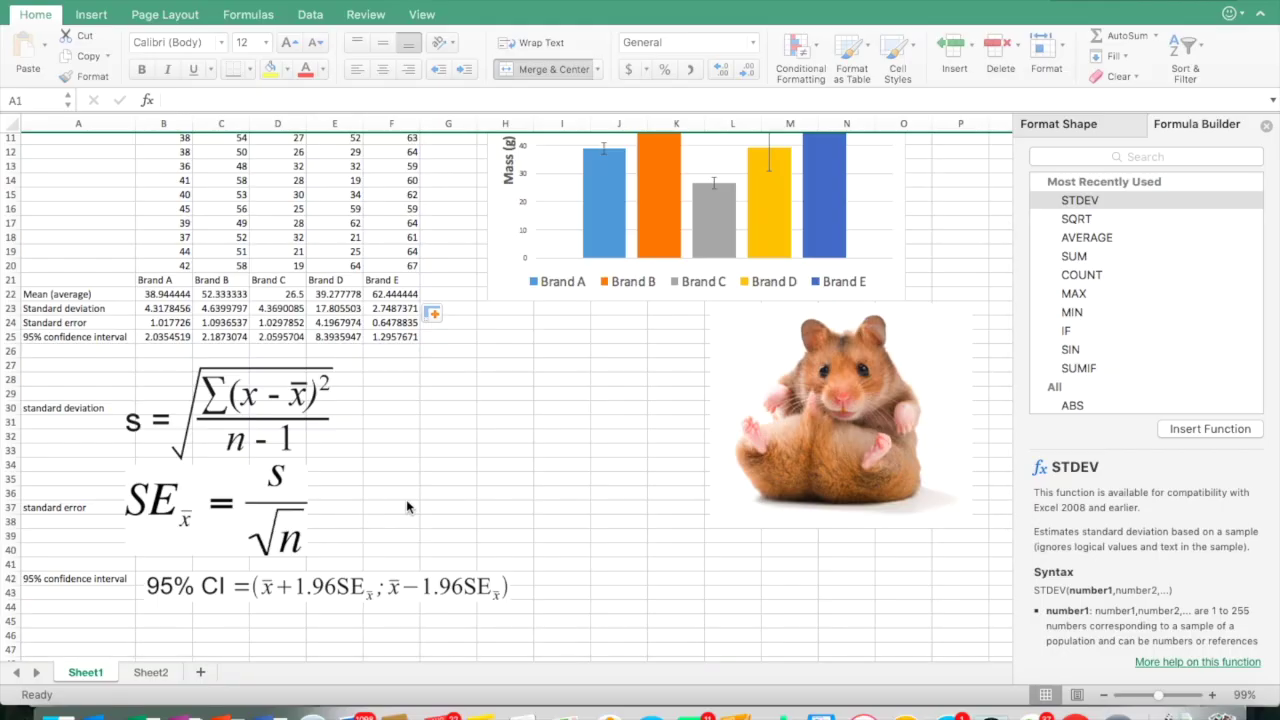
scroll(406, 507, "up", 5)
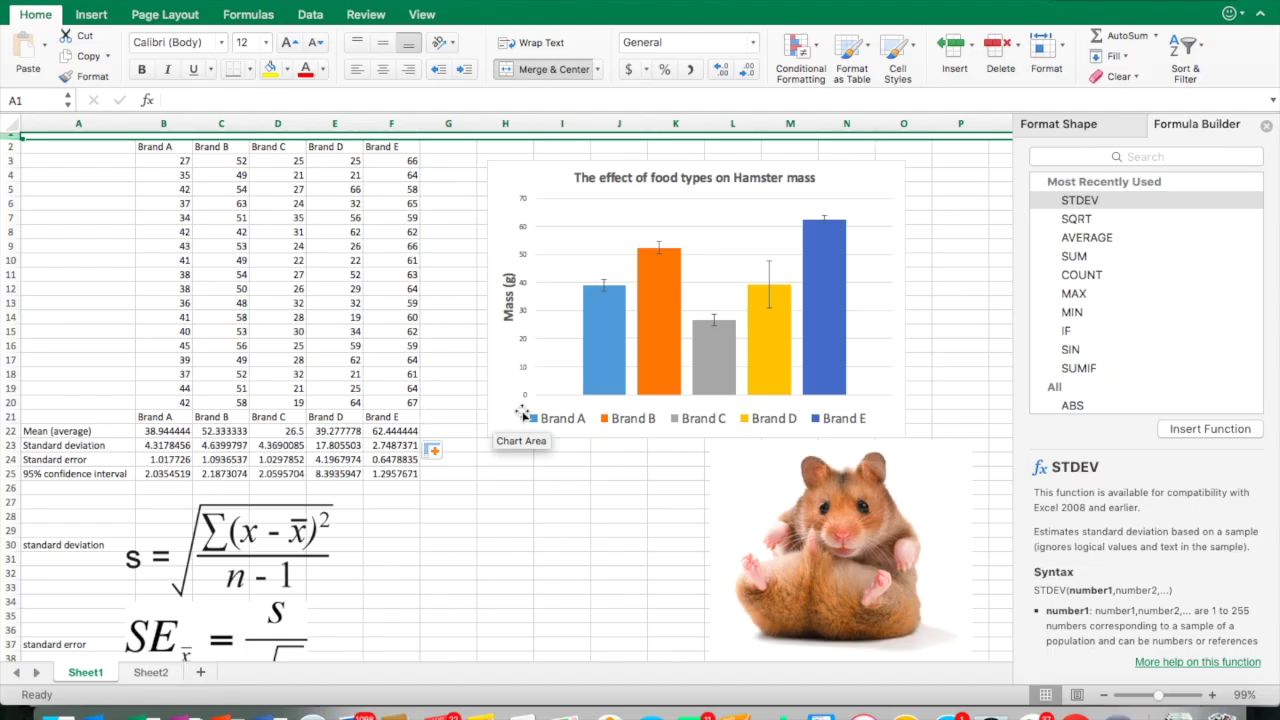
mouse_move(590, 368)
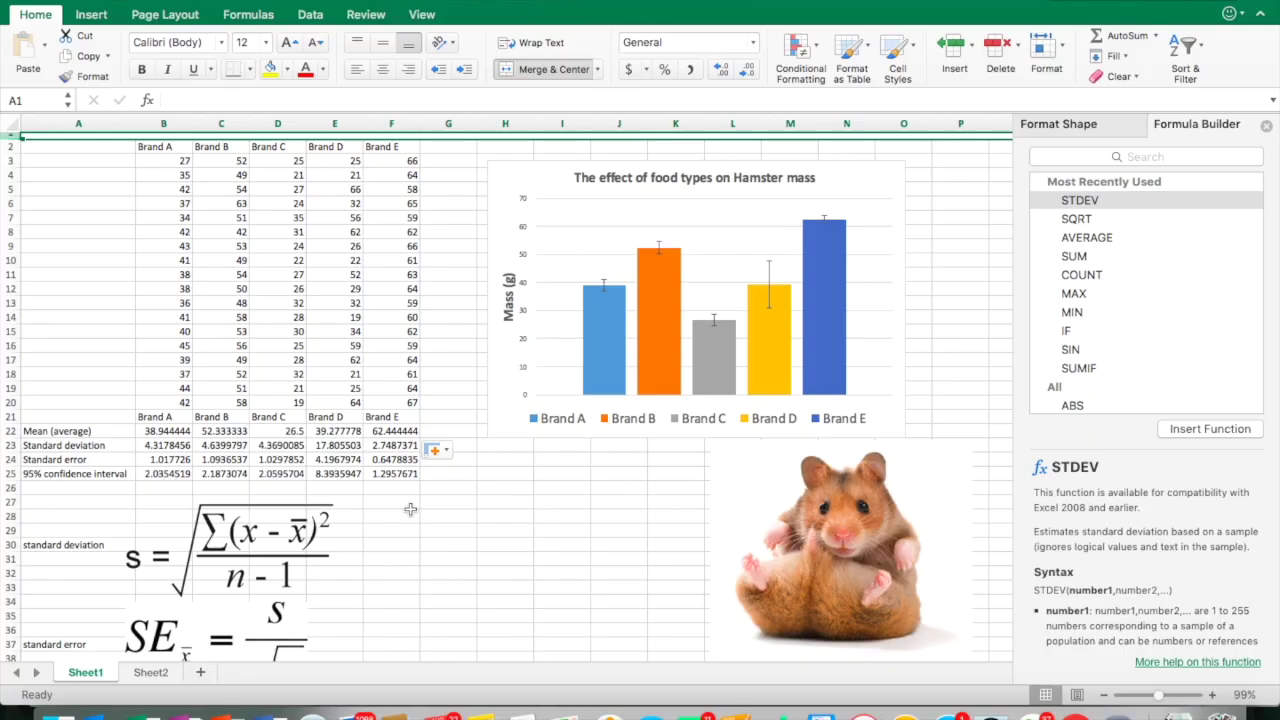
scroll(414, 510, "down", 1)
scroll(414, 510, "right", 1)
scroll(414, 510, "down", 5)
scroll(414, 510, "left", 1)
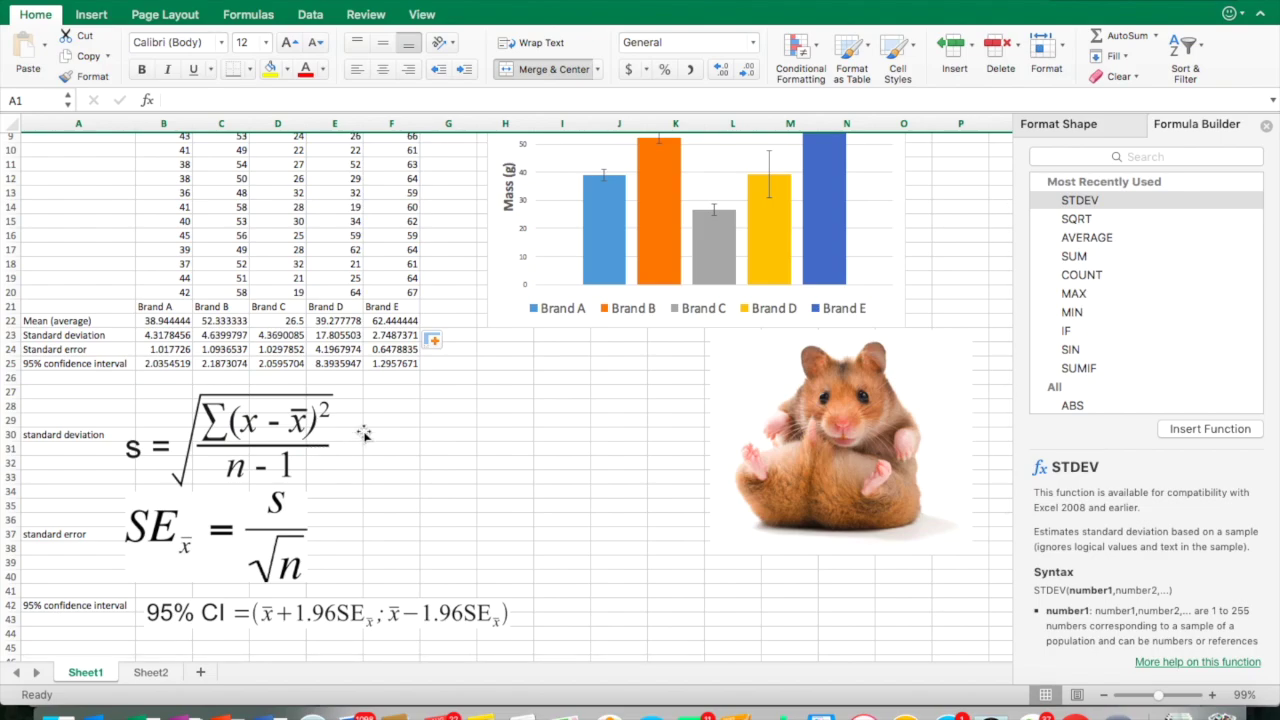
scroll(400, 450, "up", 6)
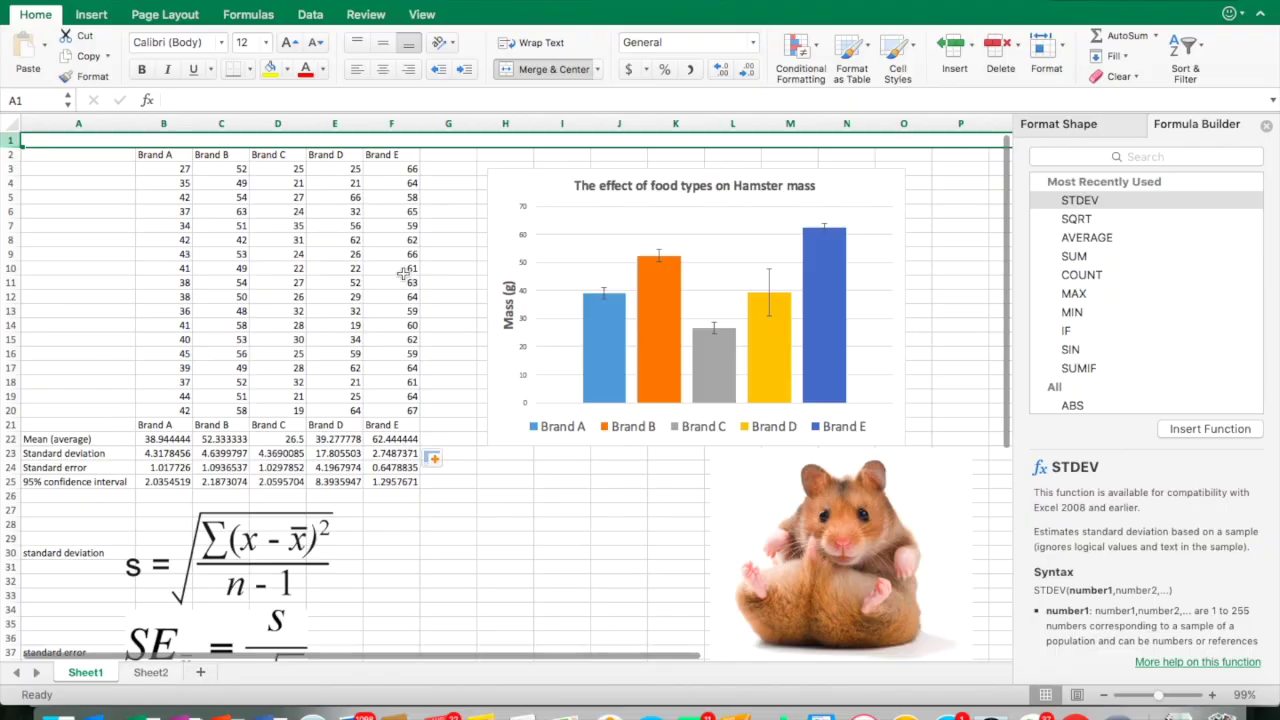
scroll(410, 512, "down", 4)
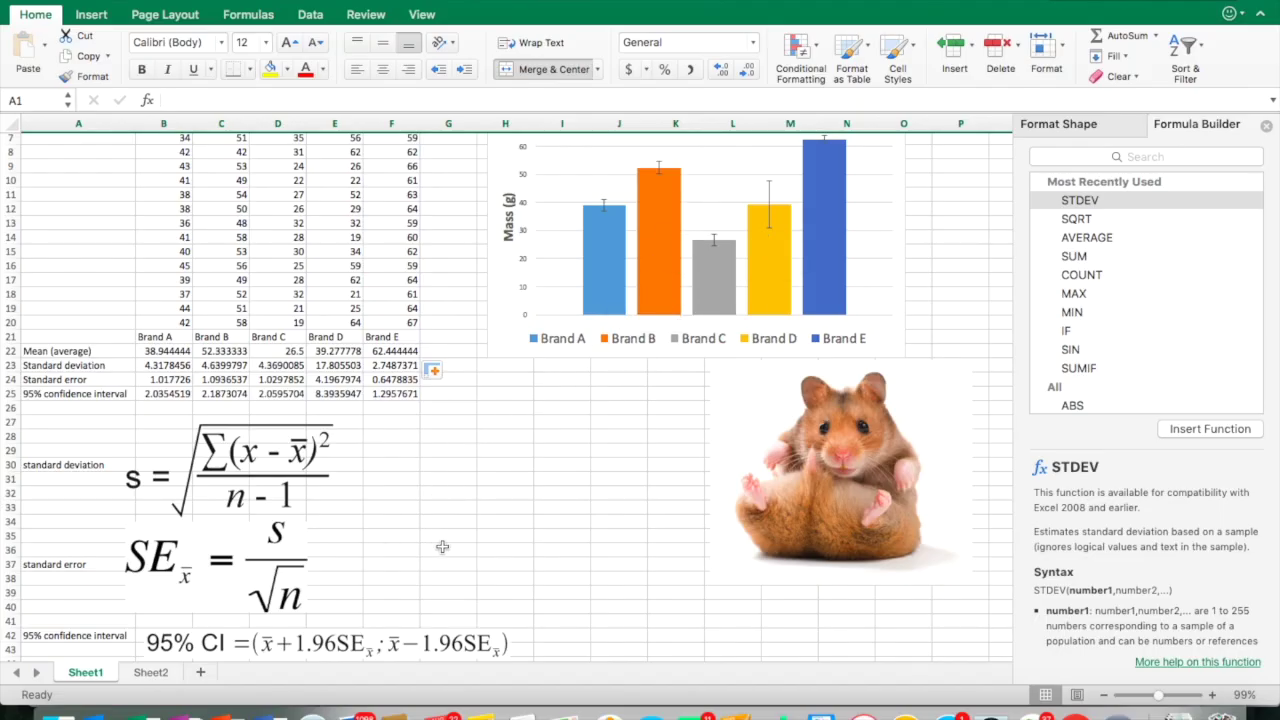
scroll(442, 547, "up", 2)
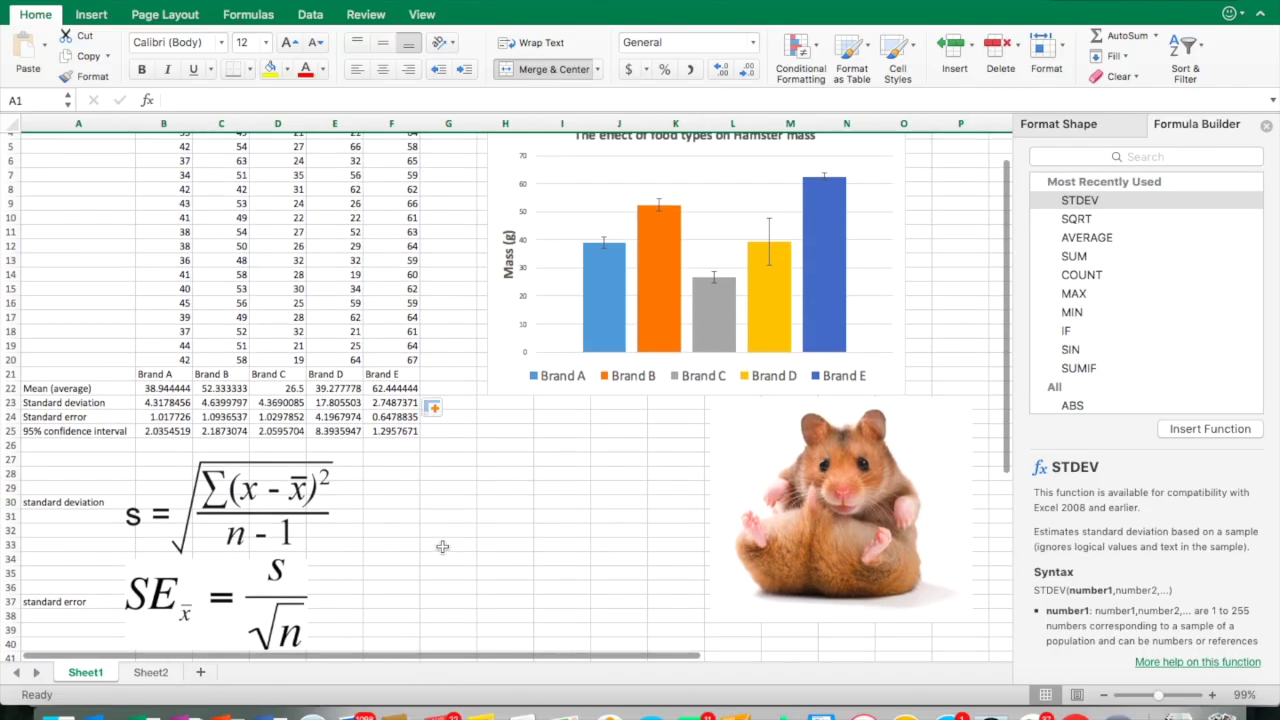
scroll(442, 547, "down", 3)
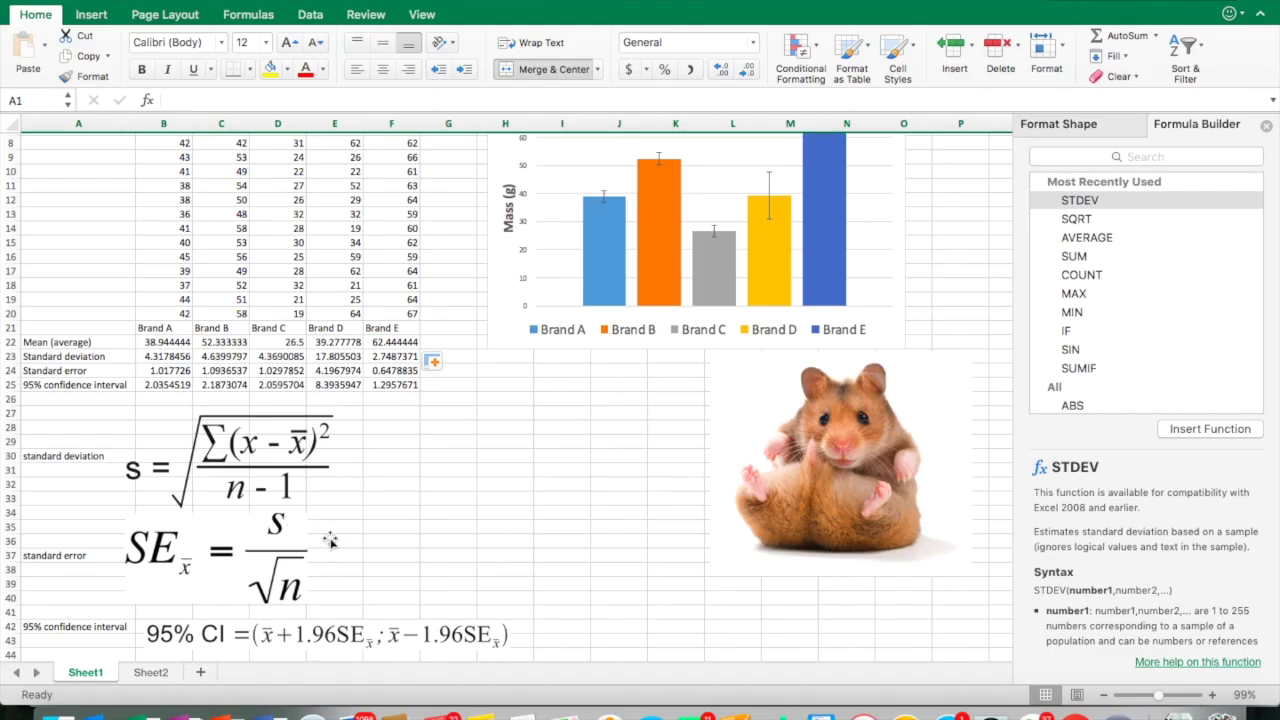
Examine the standard error and 95% confidence interval equations and the error bars on the chart.
left_click(304, 578)
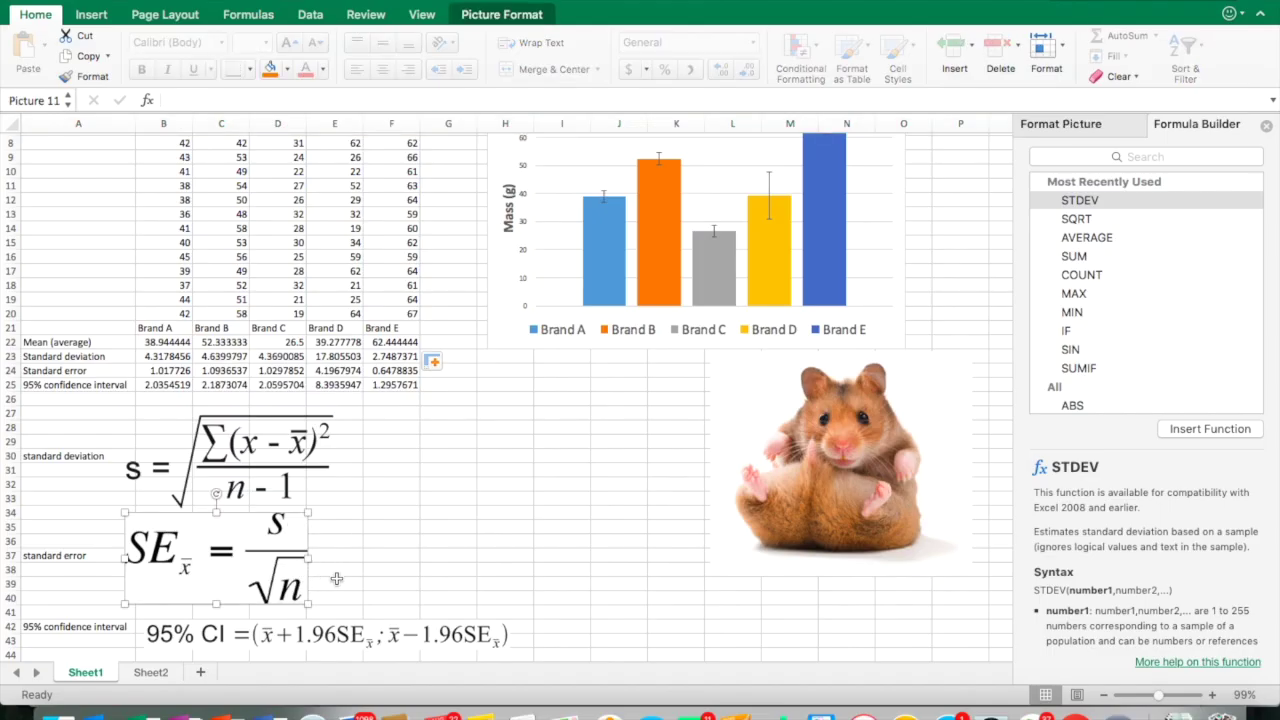
left_click(337, 580)
left_click(393, 582)
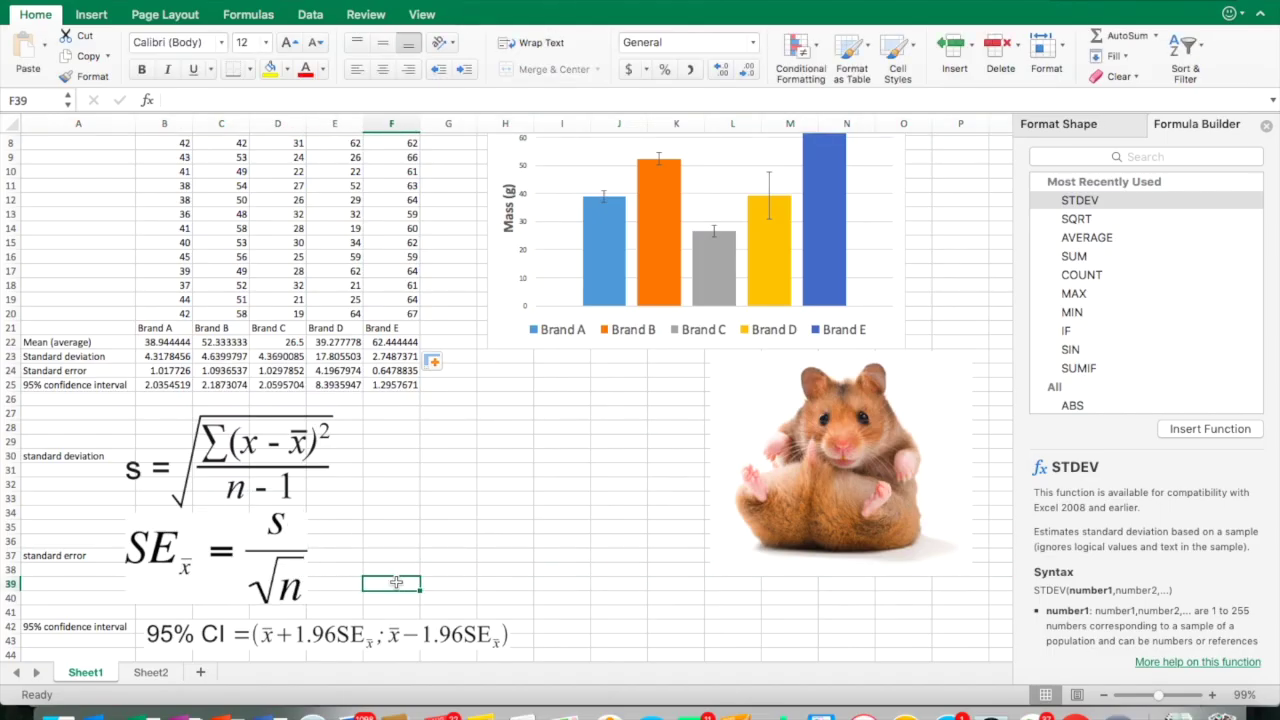
scroll(396, 582, "down", 2)
scroll(189, 569, "down", 1)
scroll(189, 569, "left", 1)
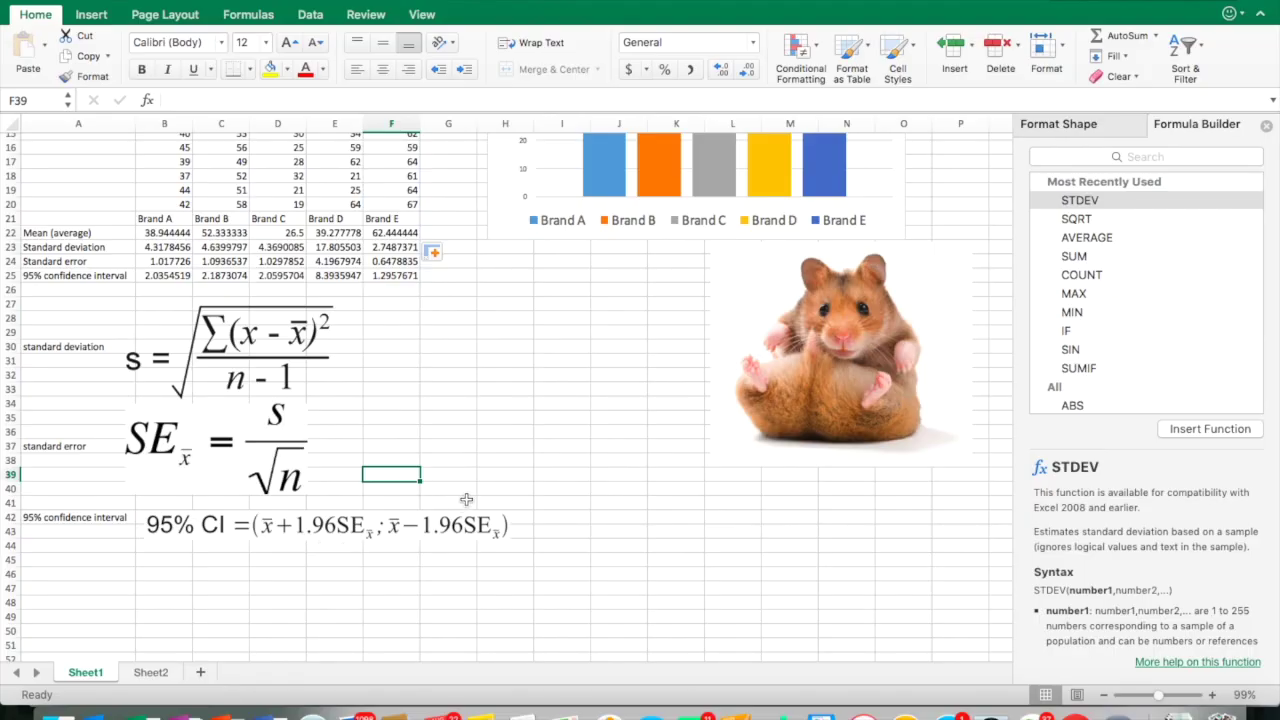
scroll(466, 499, "up", 4)
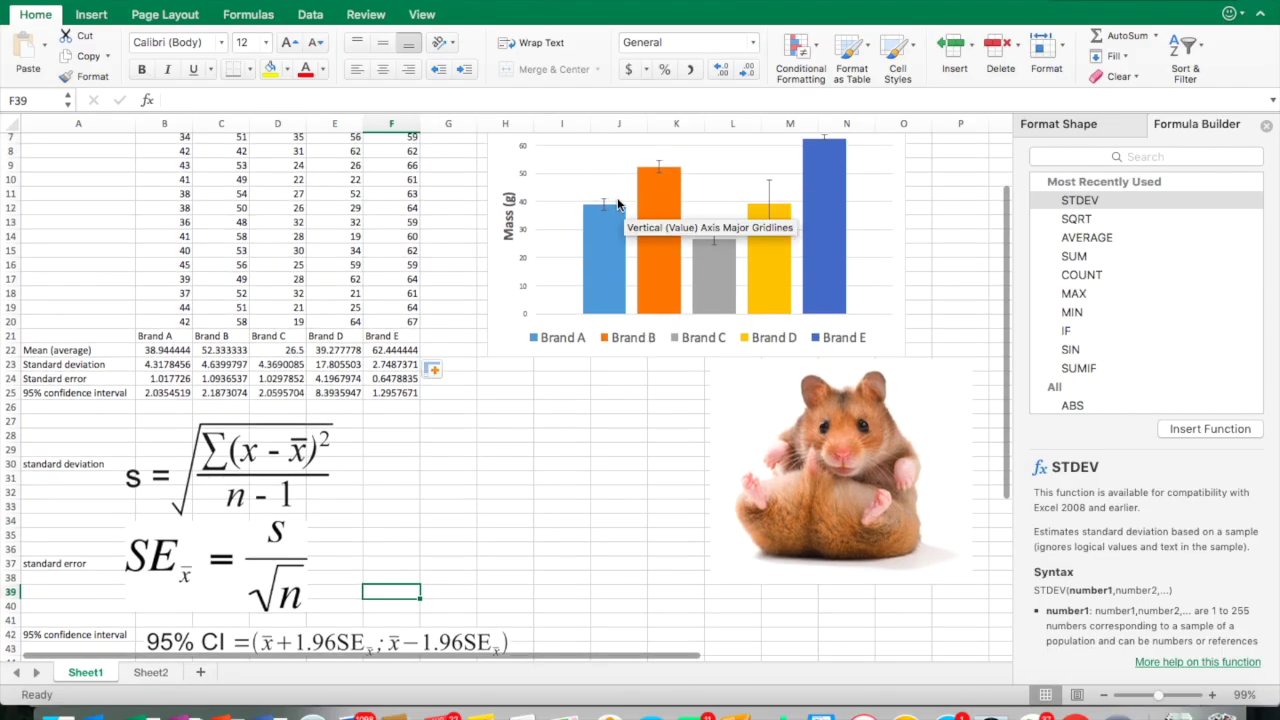
mouse_move(614, 210)
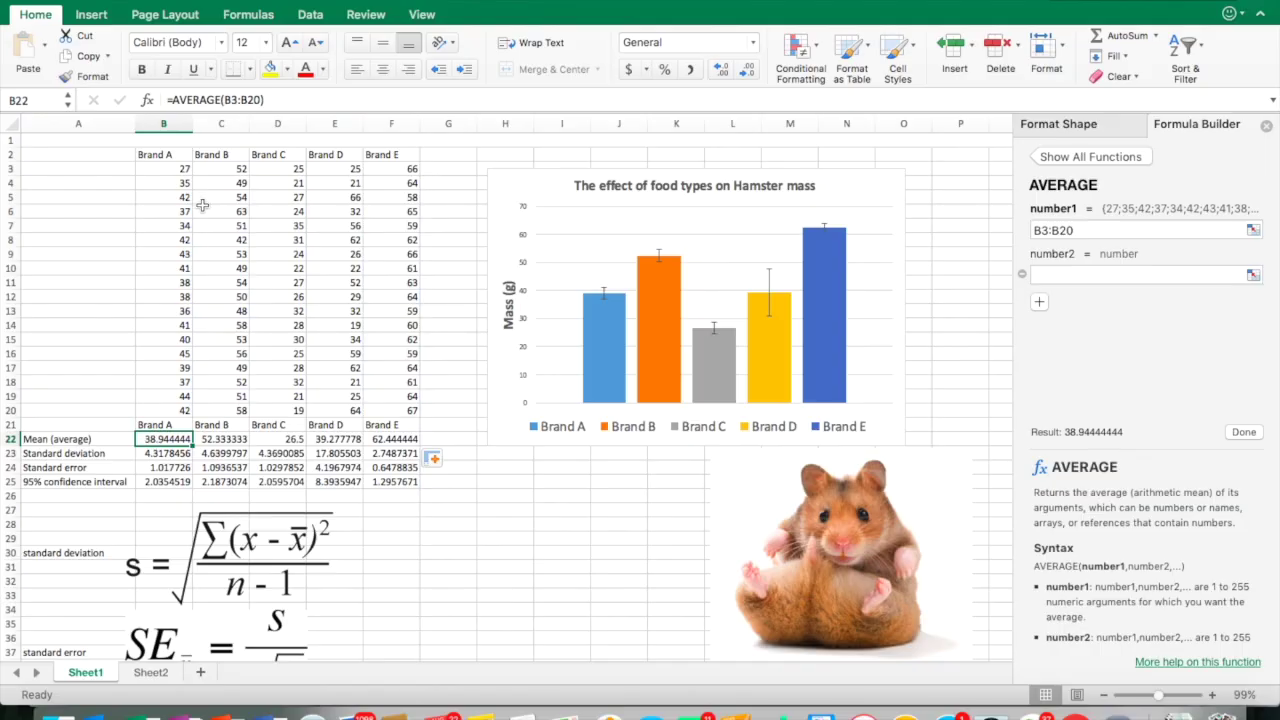
Review the Brand A mean formula =AVERAGE(B3:B20) in B22 and the list of available functions.
left_click(146, 103)
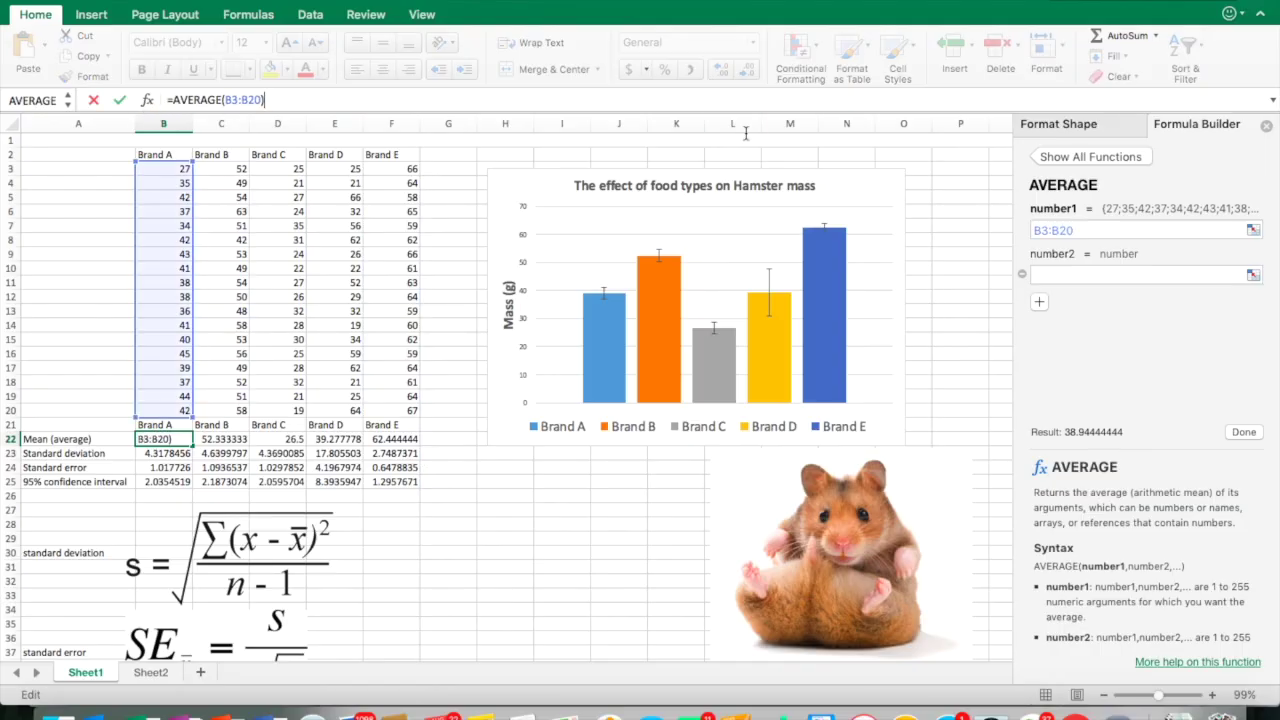
left_click(1043, 158)
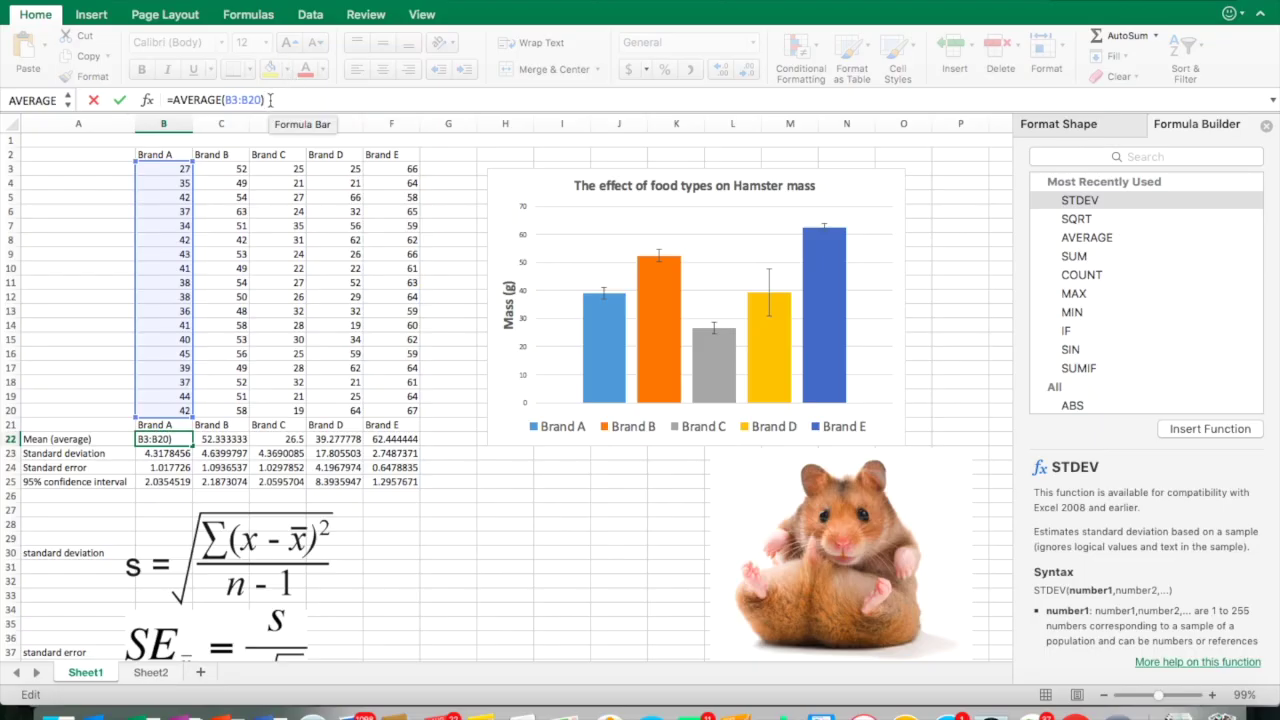
key("Return")
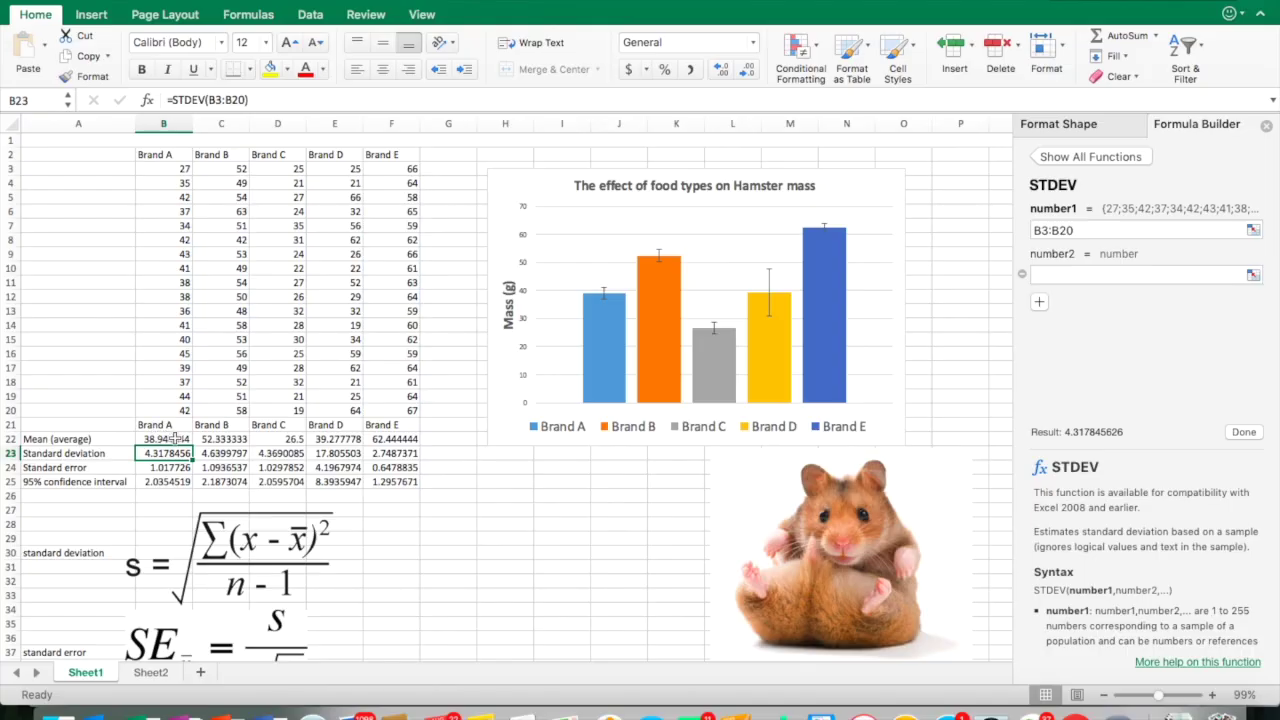
Fill the Brand A mean formula from B22 across to Brand E in F22.
left_click(175, 439)
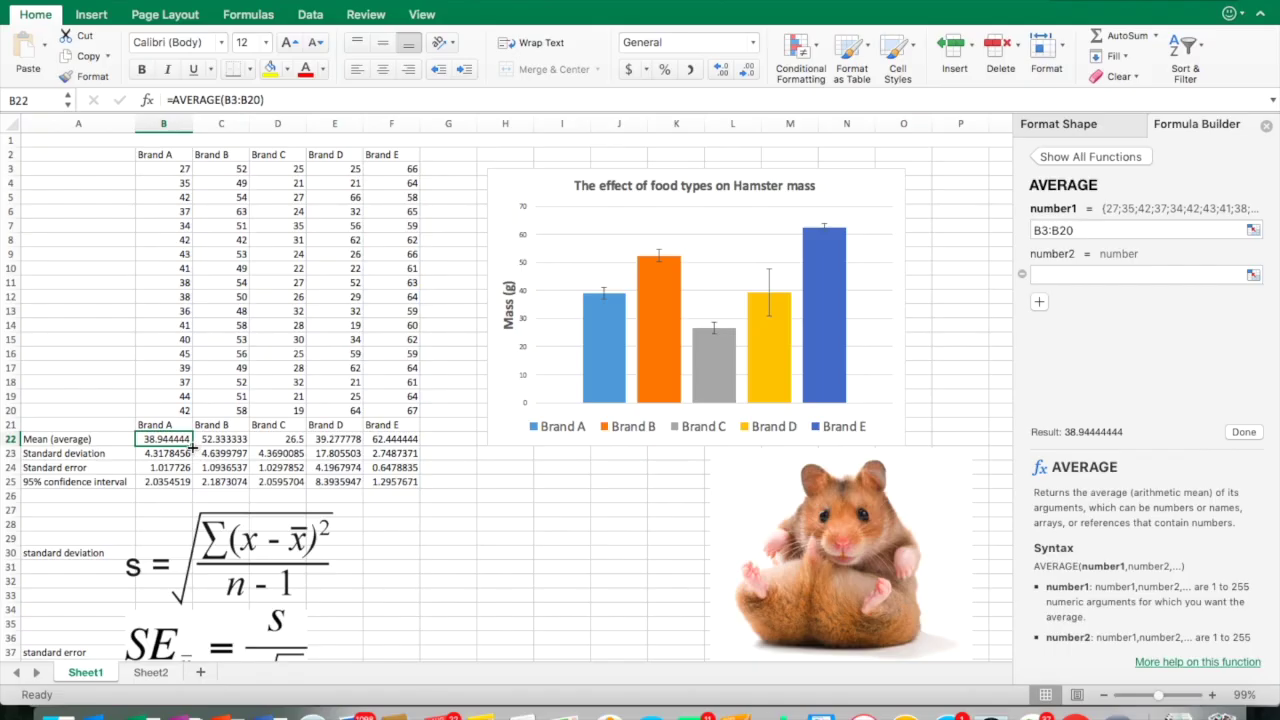
left_click_drag(192, 448, 396, 440)
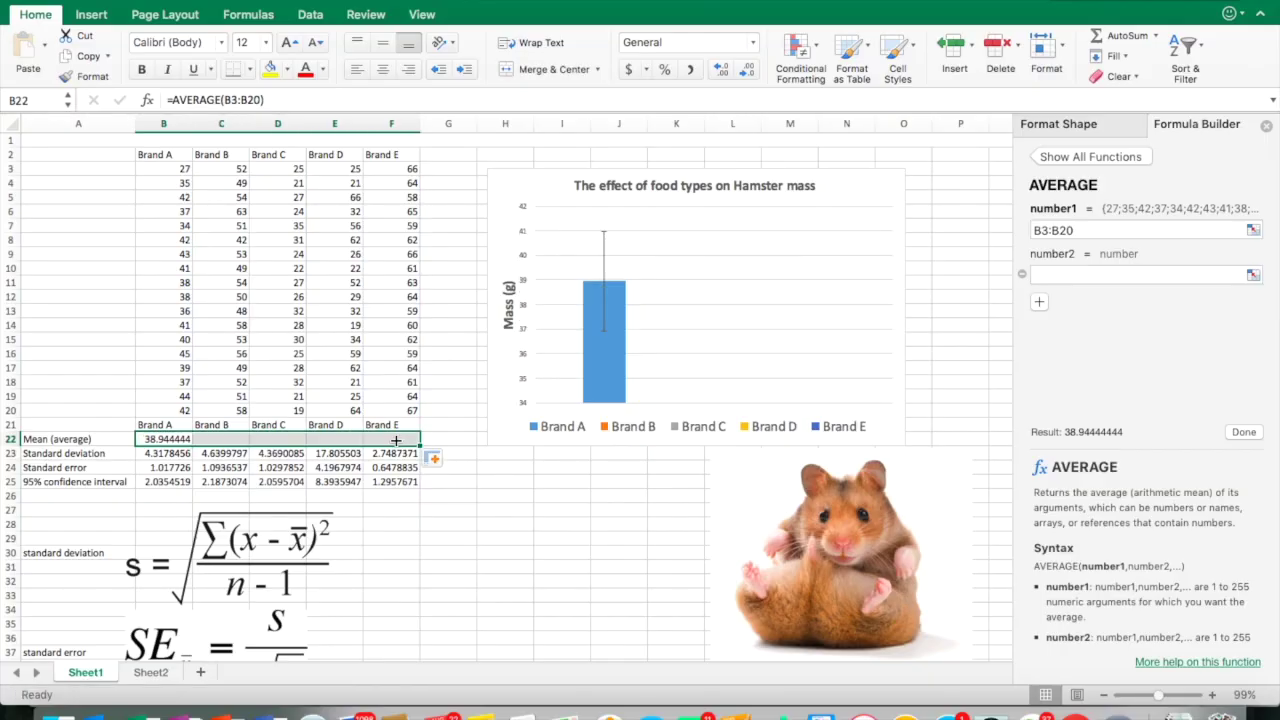
left_click(443, 463)
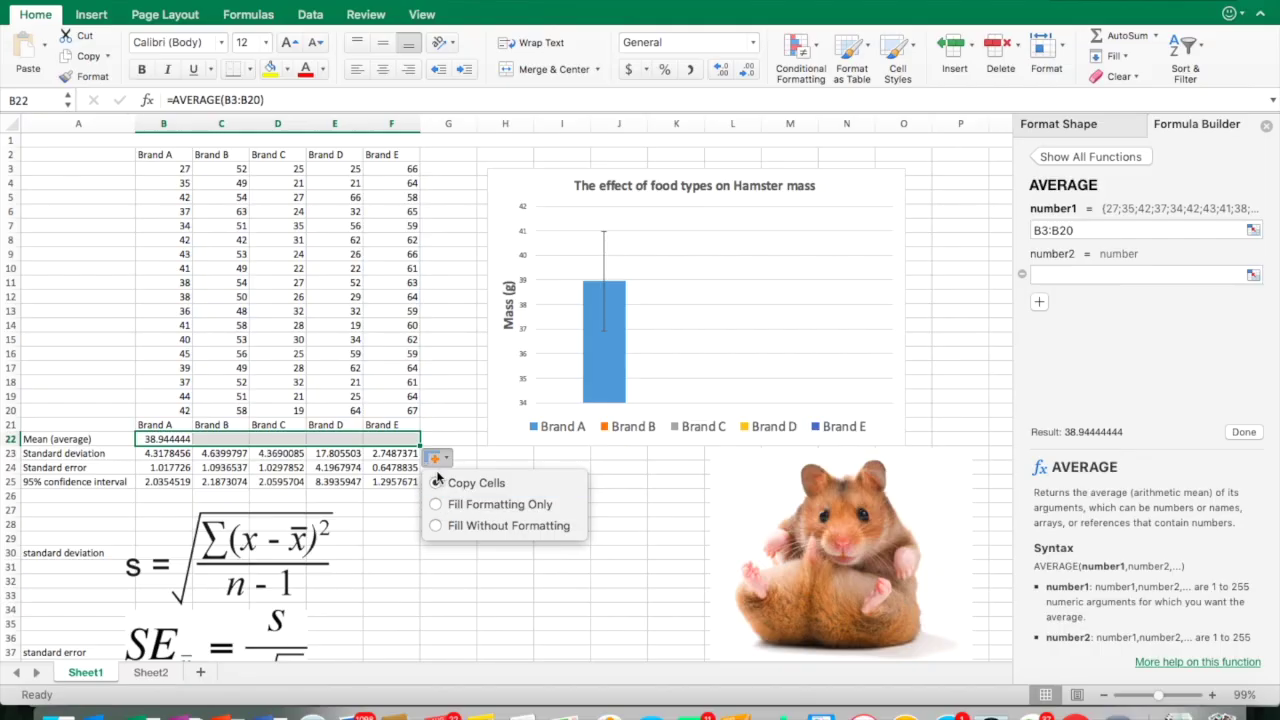
left_click(436, 505)
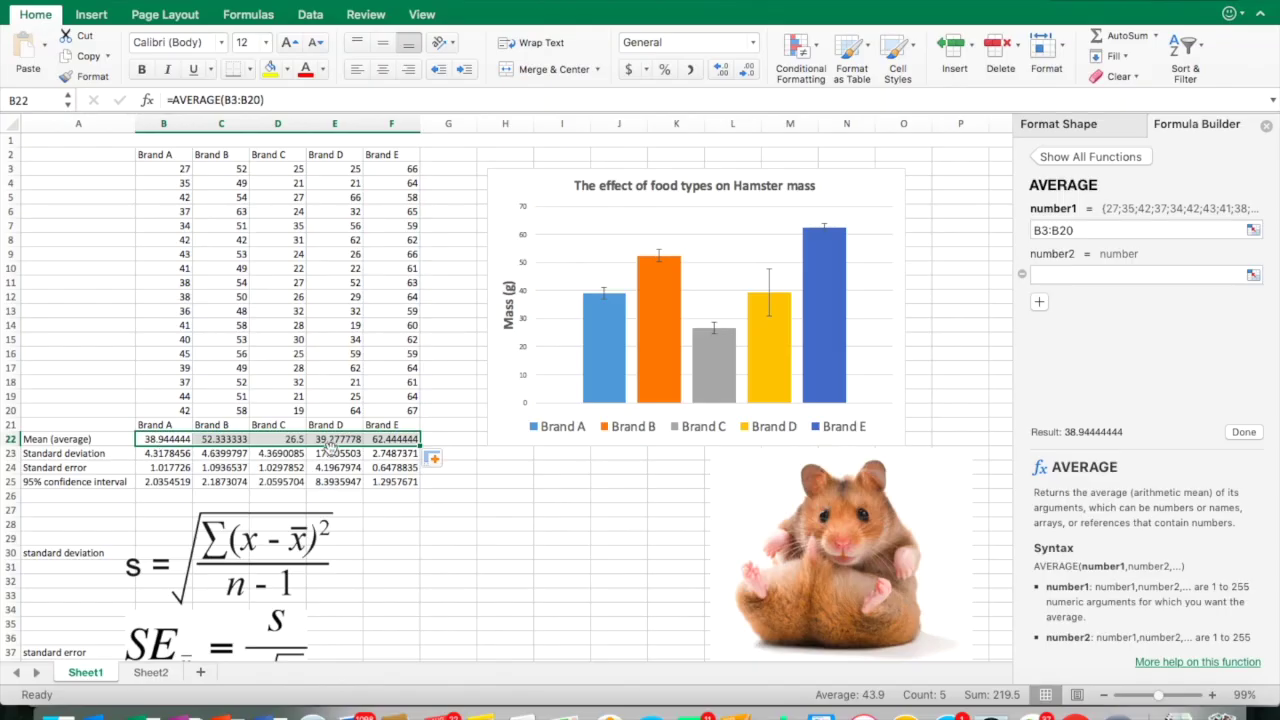
Review Brand A's standard deviation formula in B23 and standard error formula in B24 against the equations below.
left_click(155, 455)
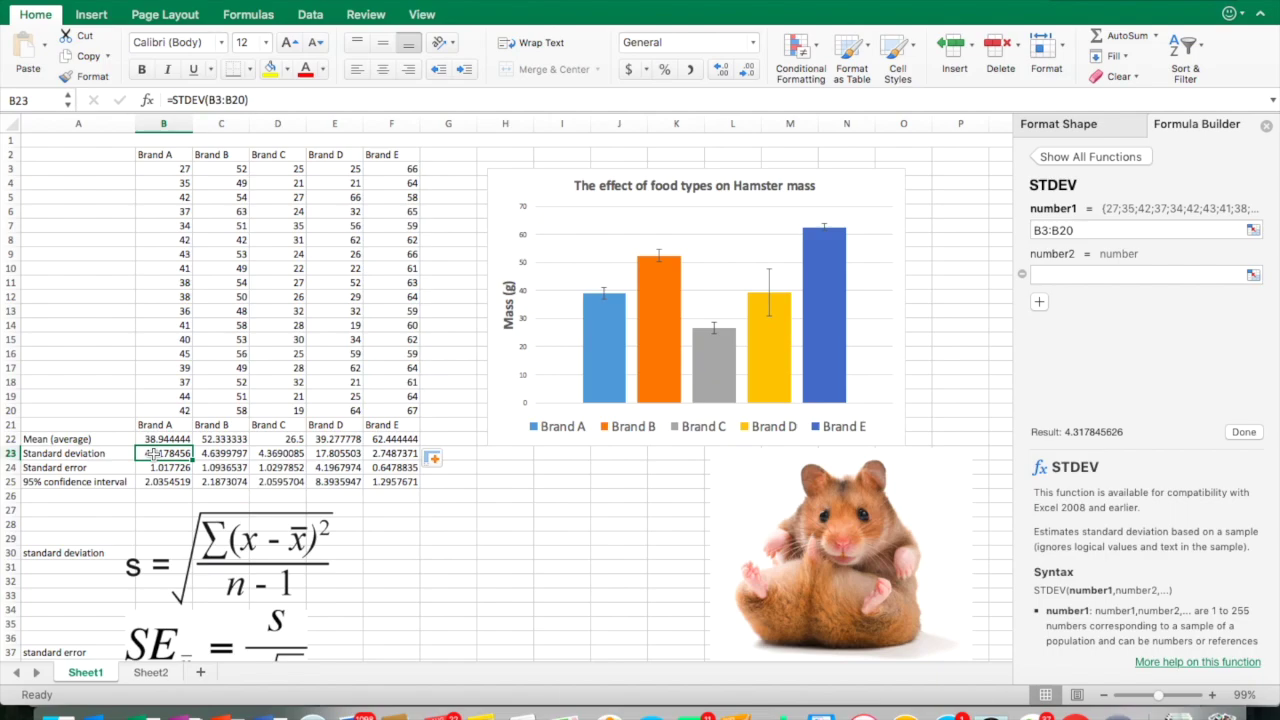
left_click(1074, 160)
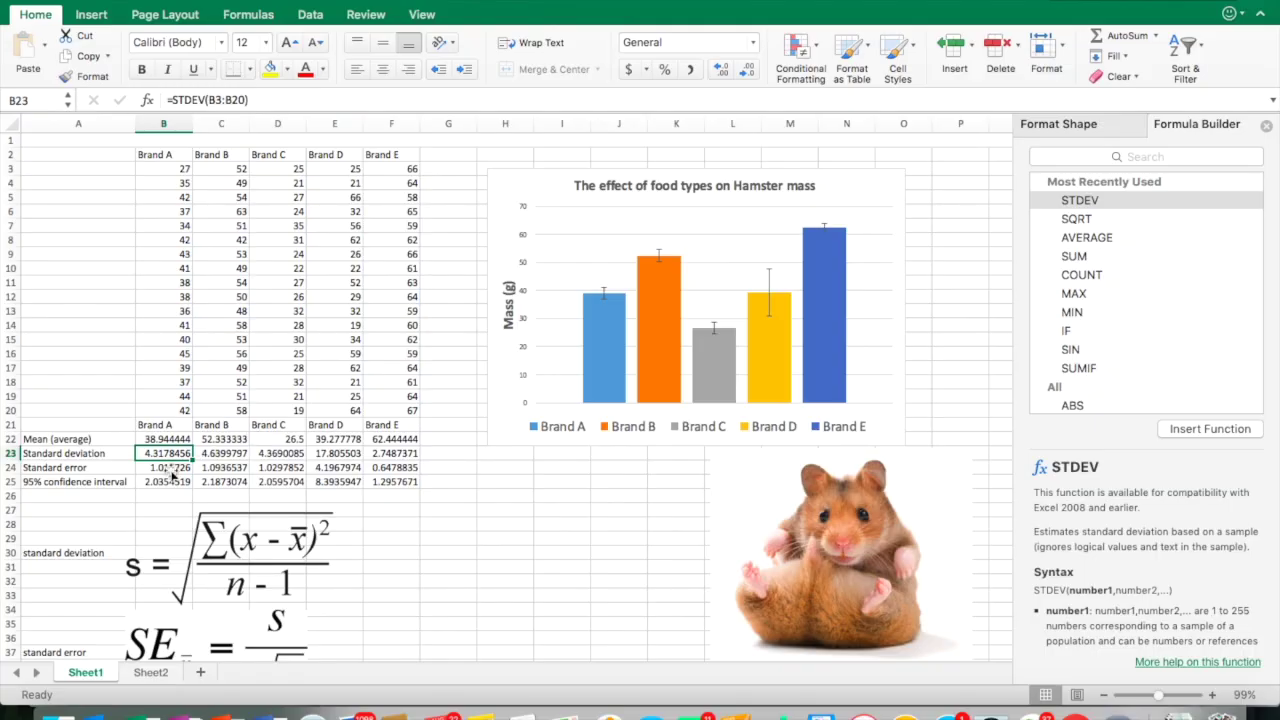
left_click(158, 467)
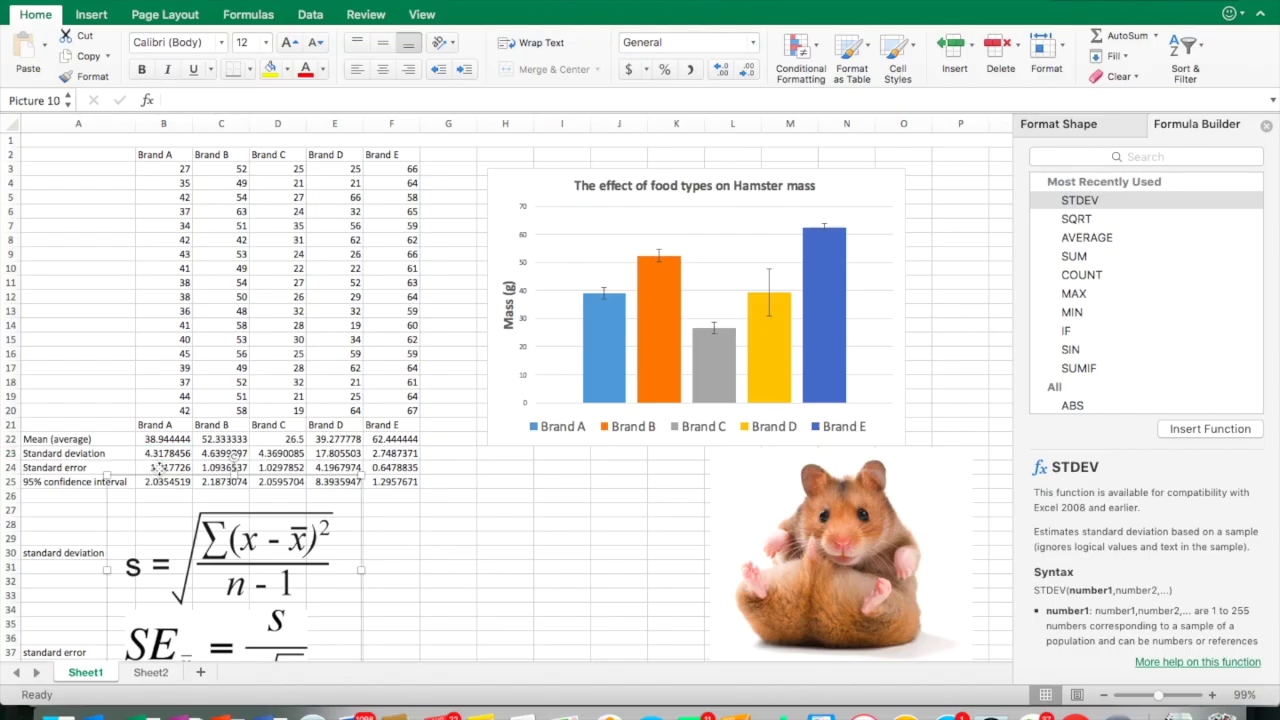
scroll(120, 531, "down", 3)
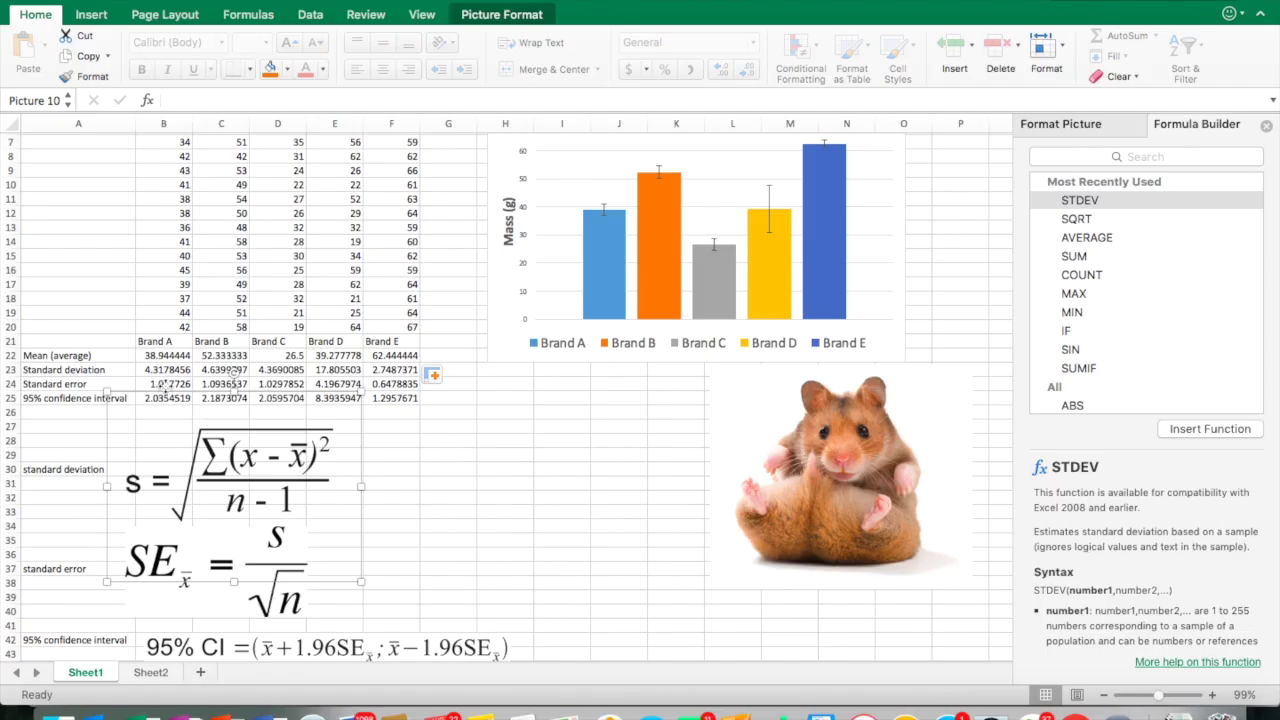
left_click(165, 384)
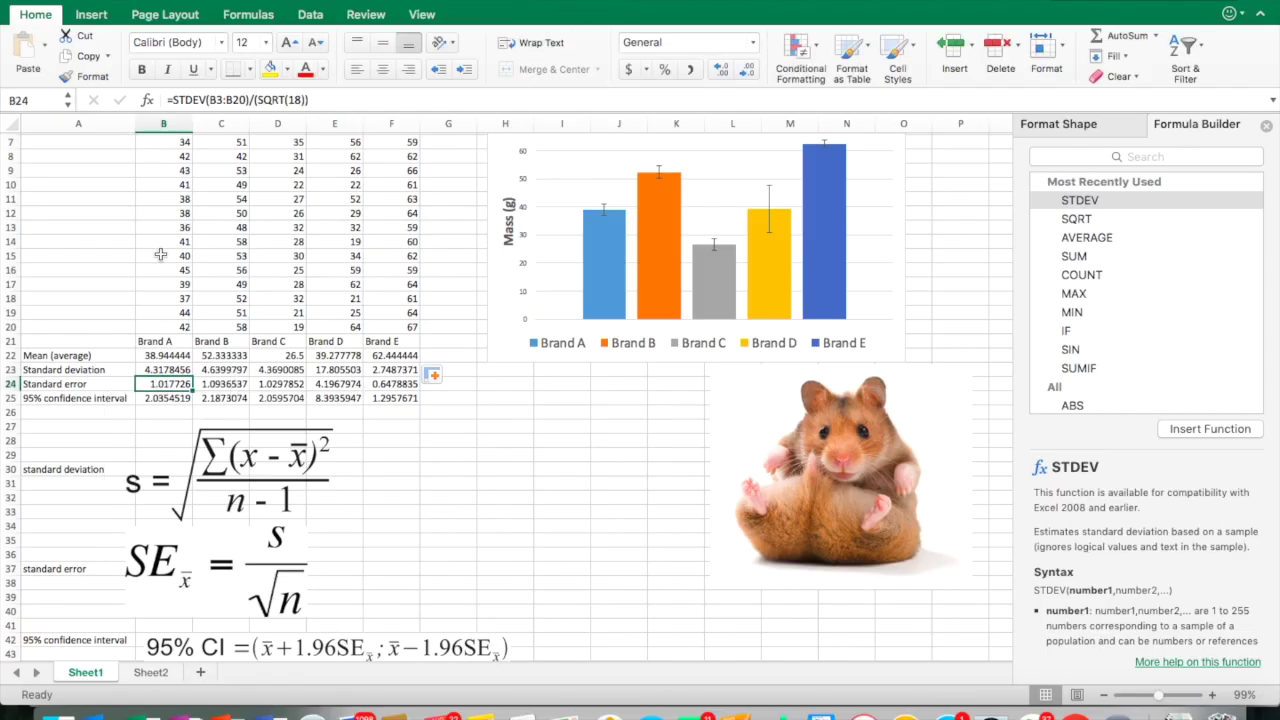
scroll(160, 255, "up", 3)
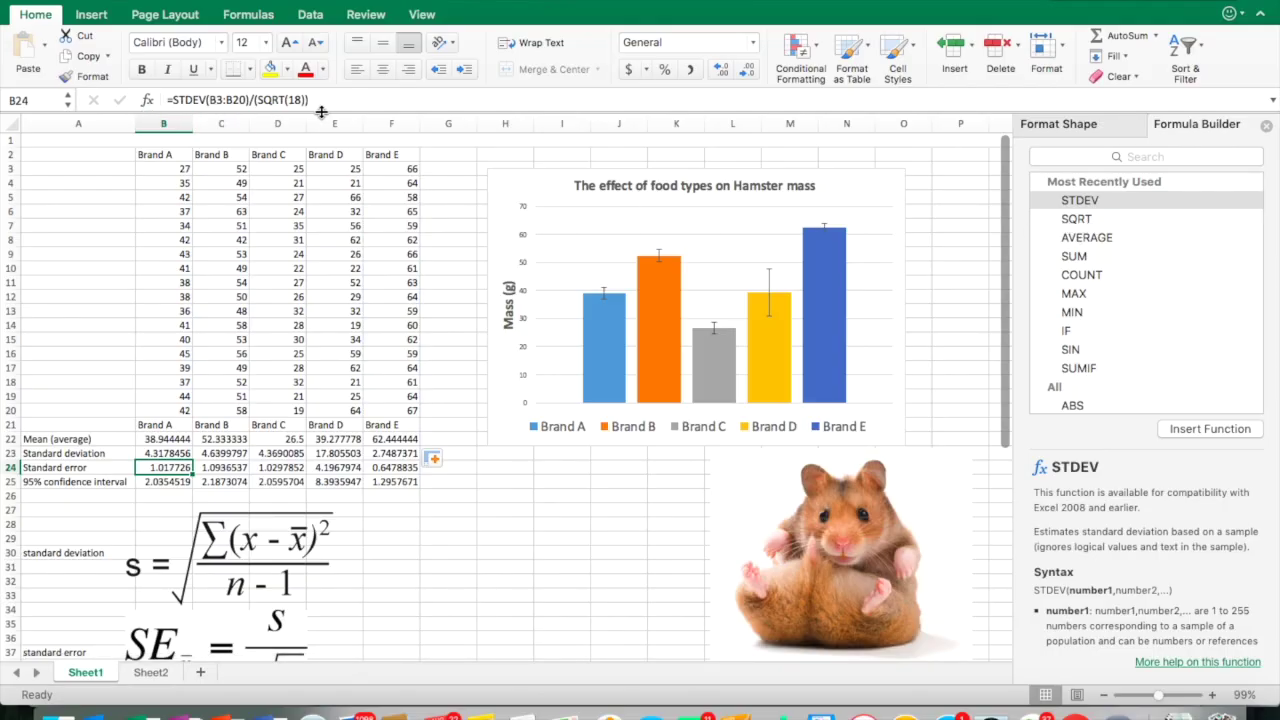
scroll(283, 519, "down", 3)
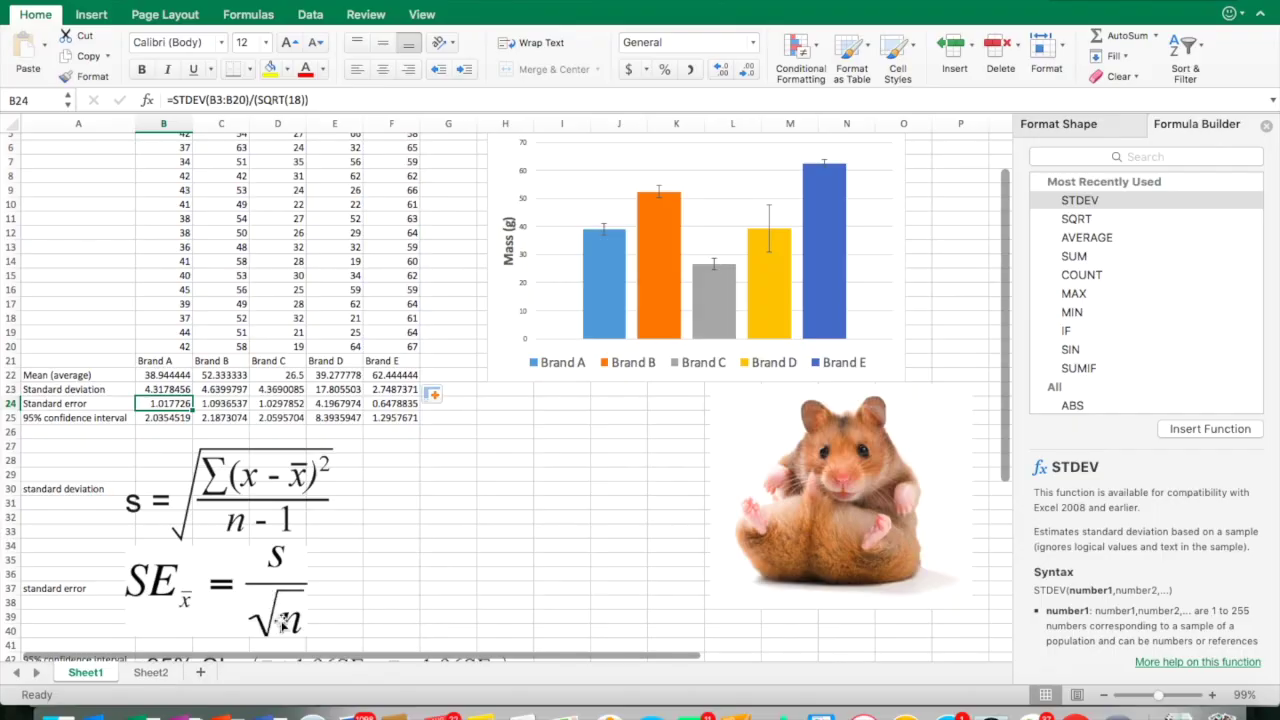
scroll(283, 519, "up", 3)
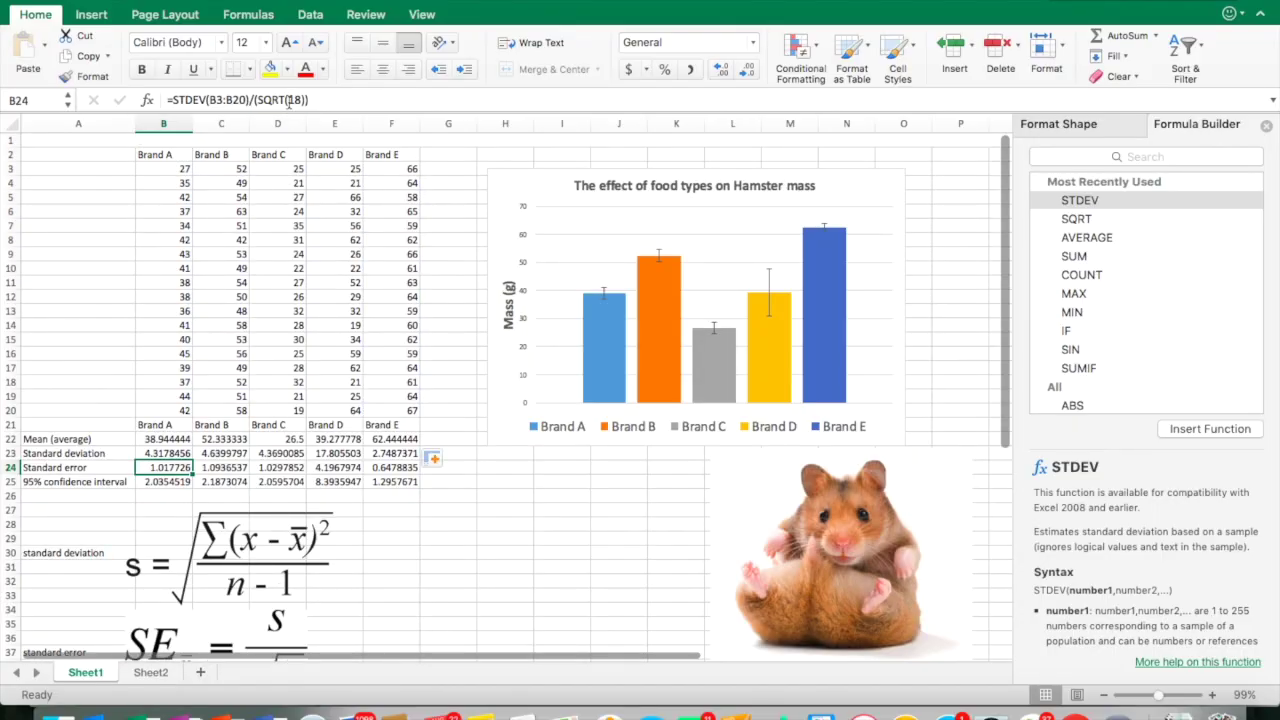
left_click(313, 100)
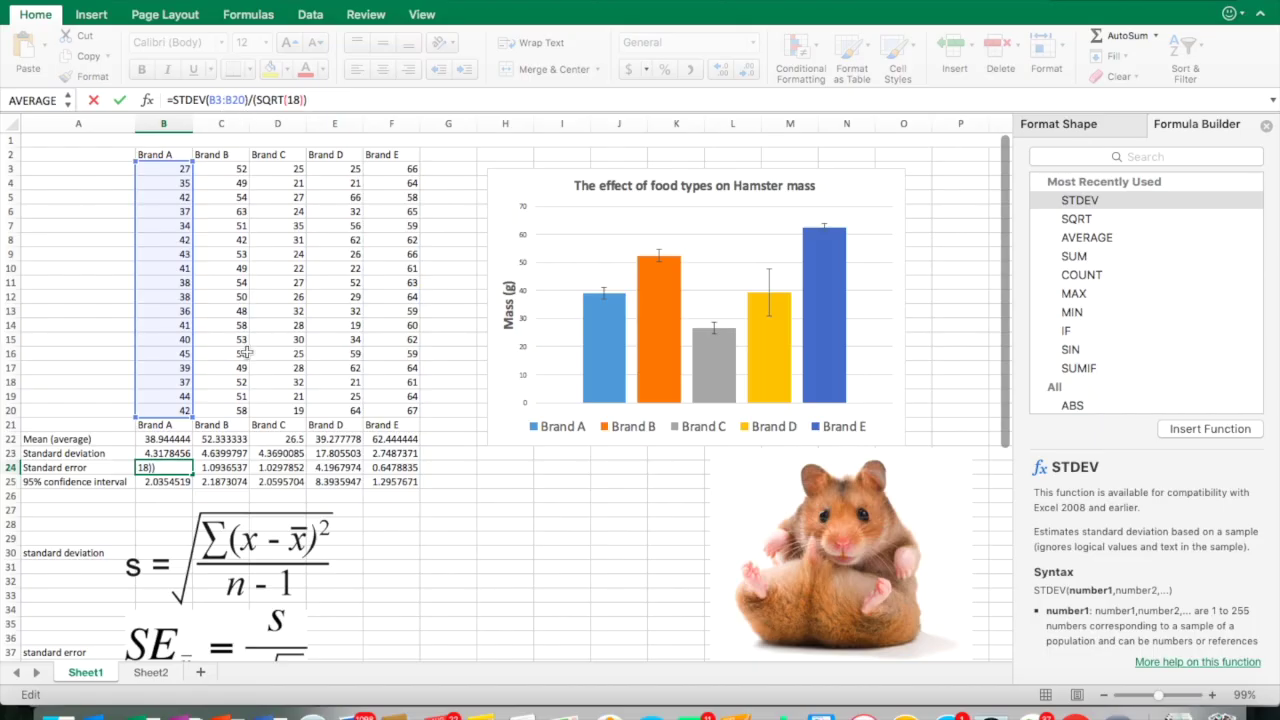
scroll(241, 496, "down", 5)
scroll(280, 525, "up", 5)
key("Return")
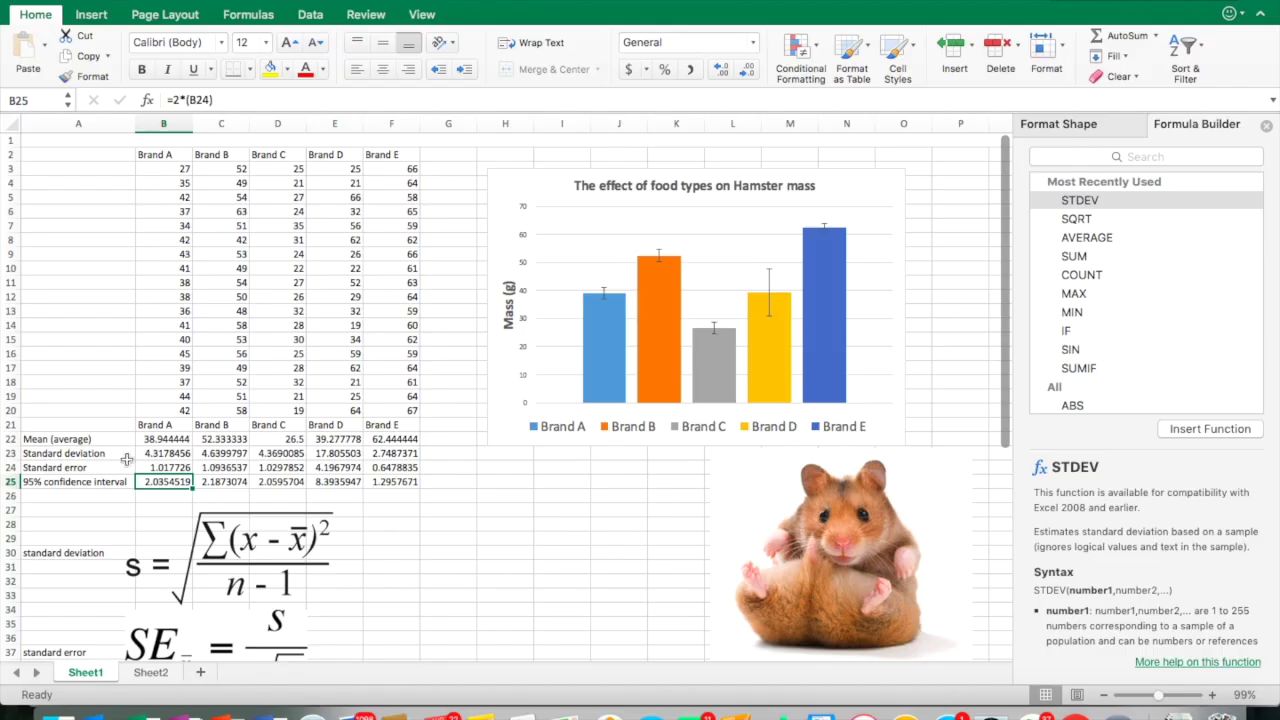
Compare Brand A's 95% confidence interval formula in B25 with the 95% CI equation and the chart.
scroll(125, 461, "down", 3)
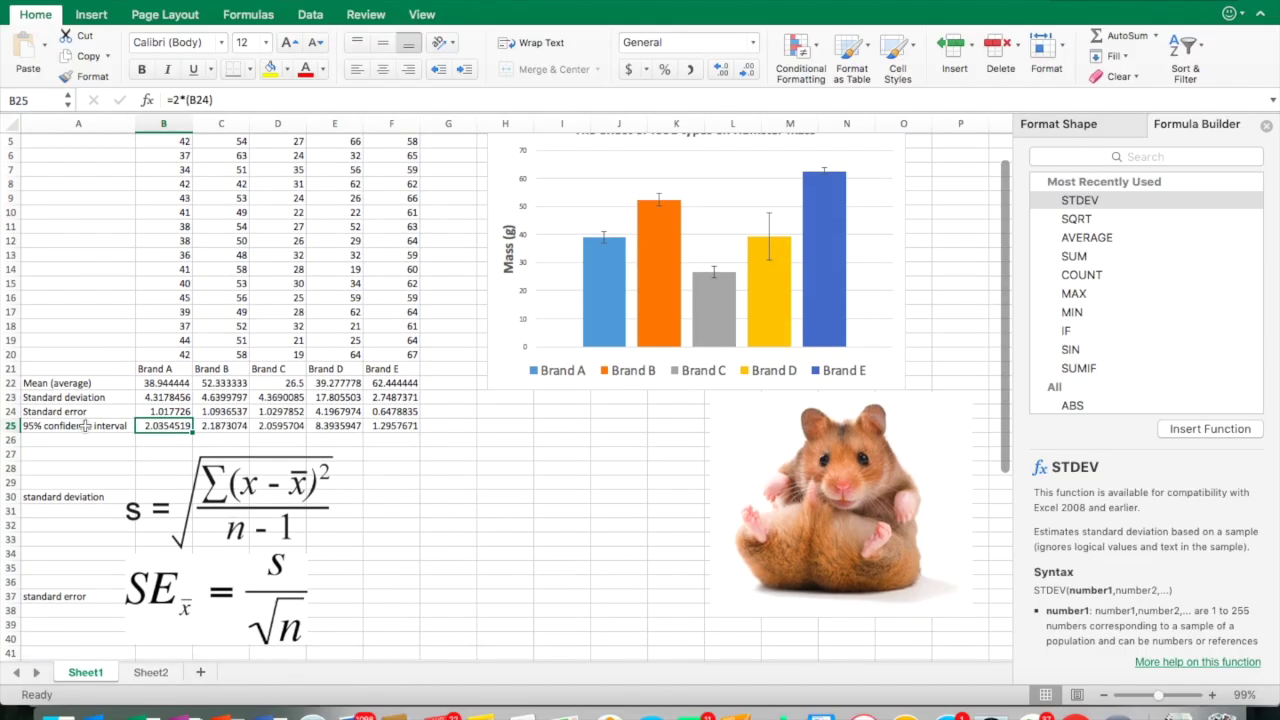
scroll(85, 426, "down", 2)
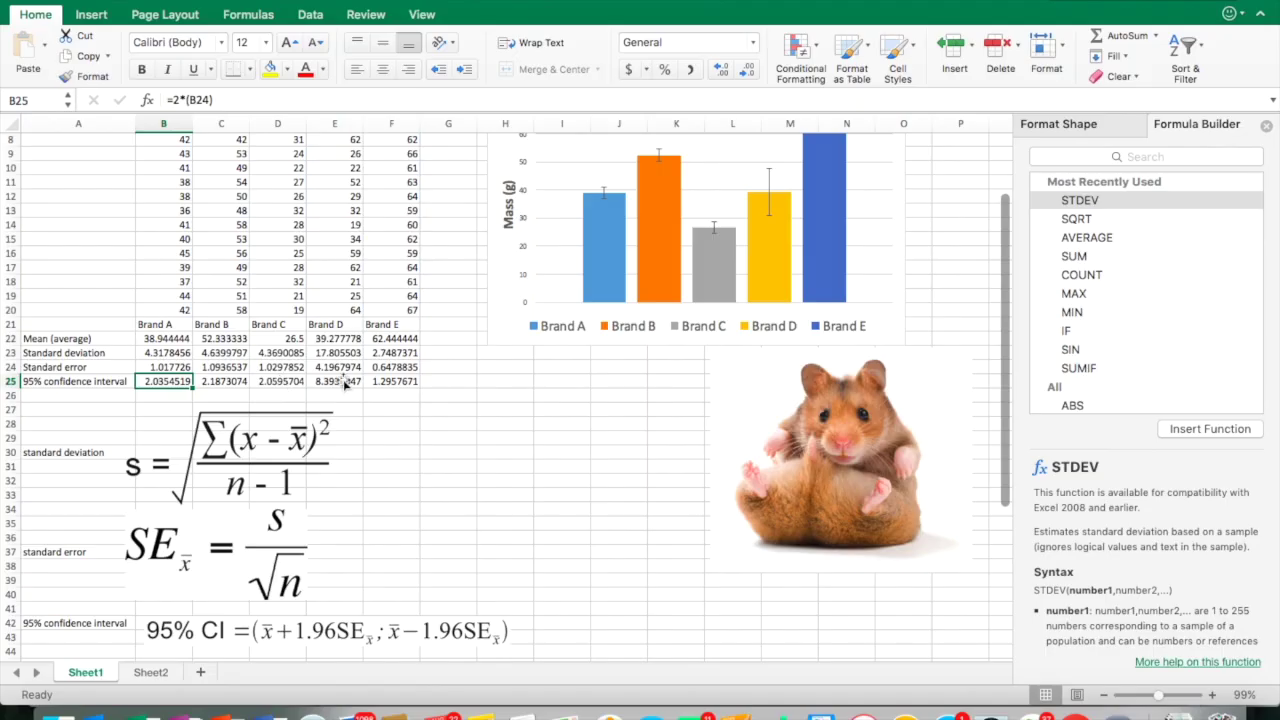
scroll(440, 410, "up", 5)
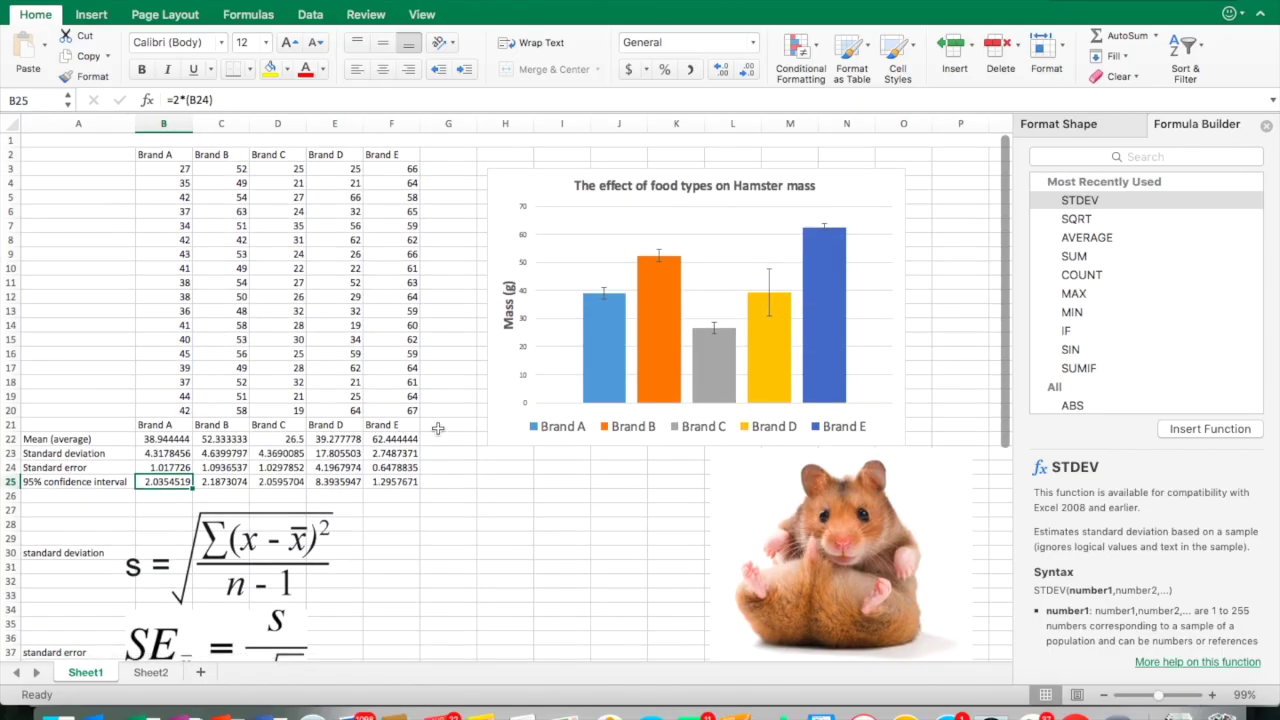
mouse_move(620, 352)
Insert a Clustered Column chart of the brand means from B21:F22 and move it slightly away from the data table.
left_click_drag(145, 426, 391, 441)
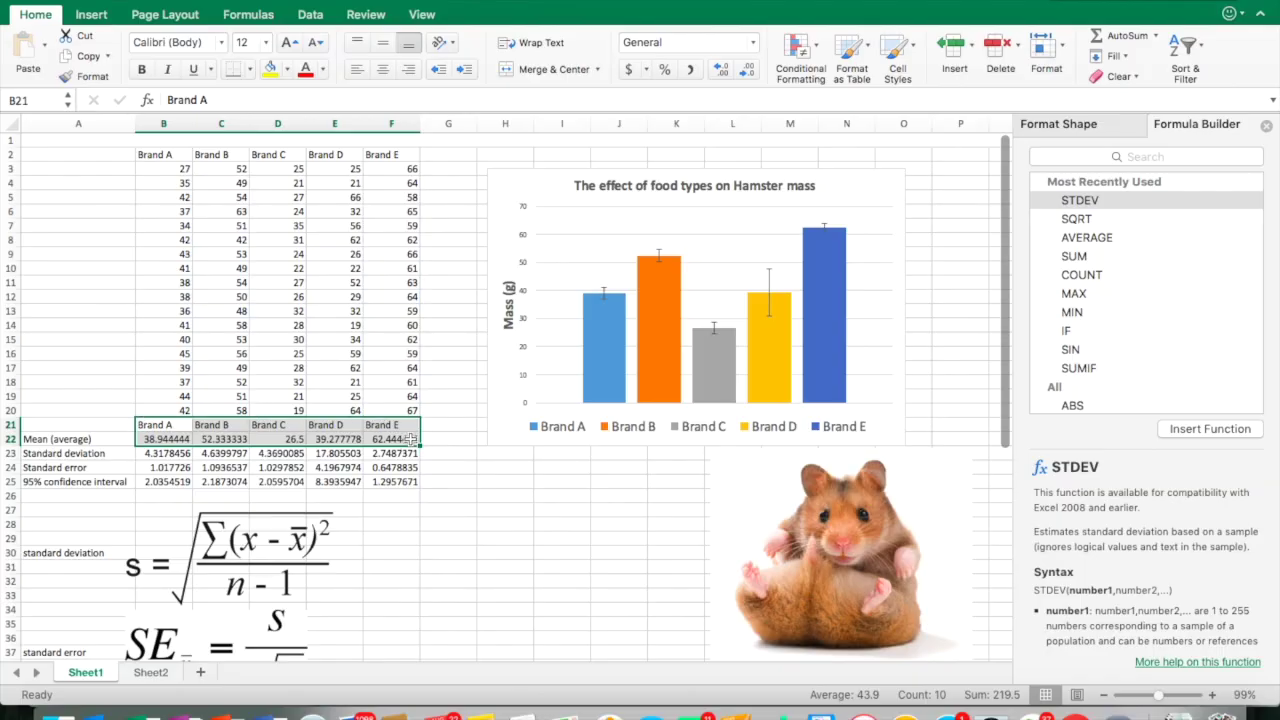
left_click(101, 20)
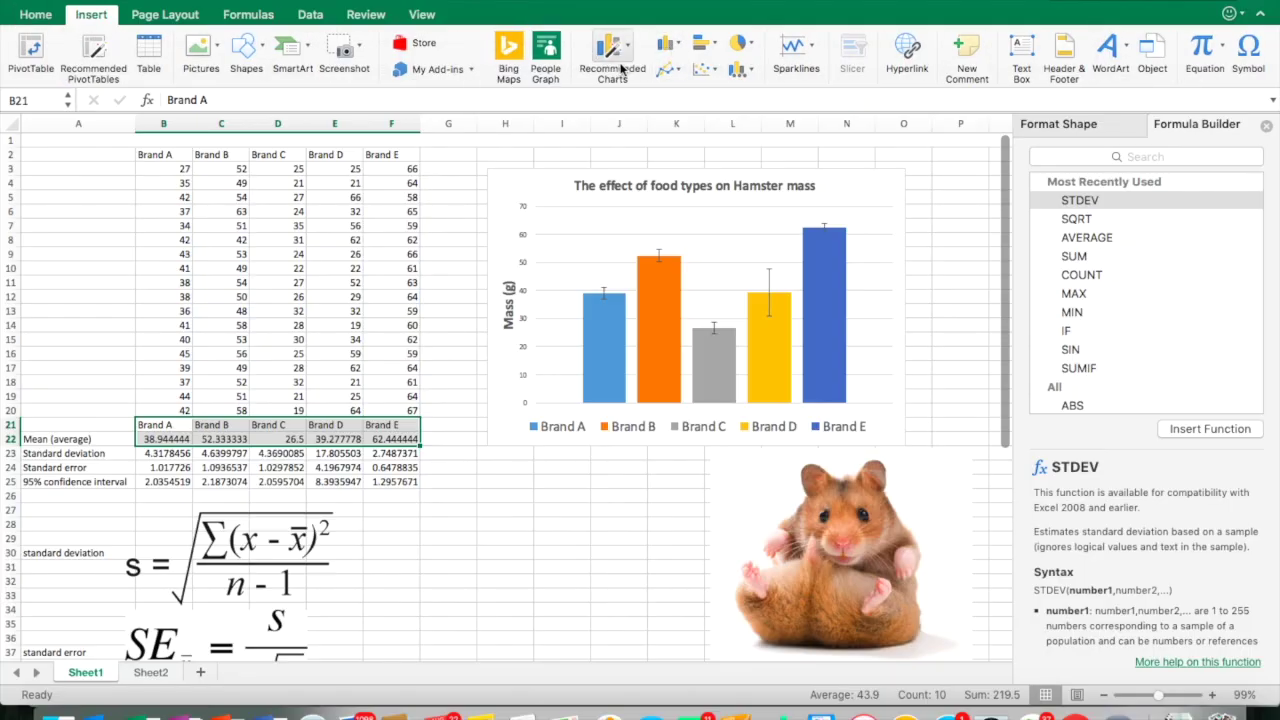
left_click(630, 60)
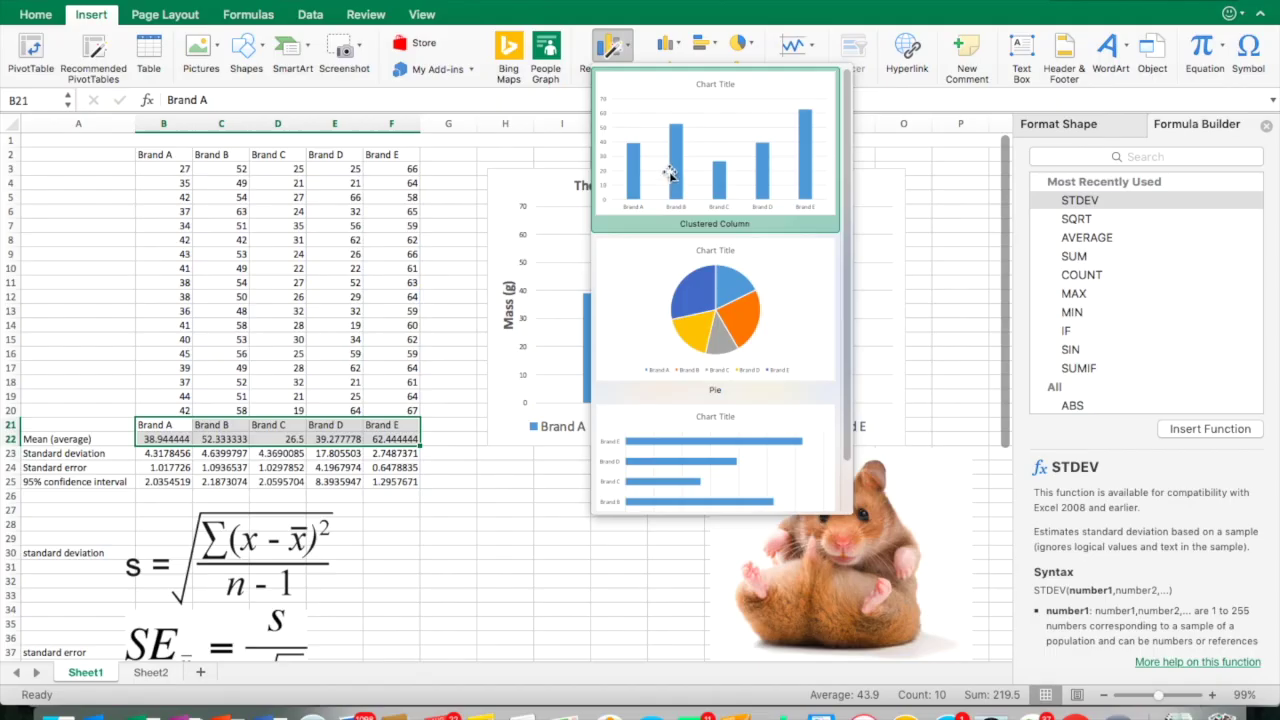
left_click(668, 168)
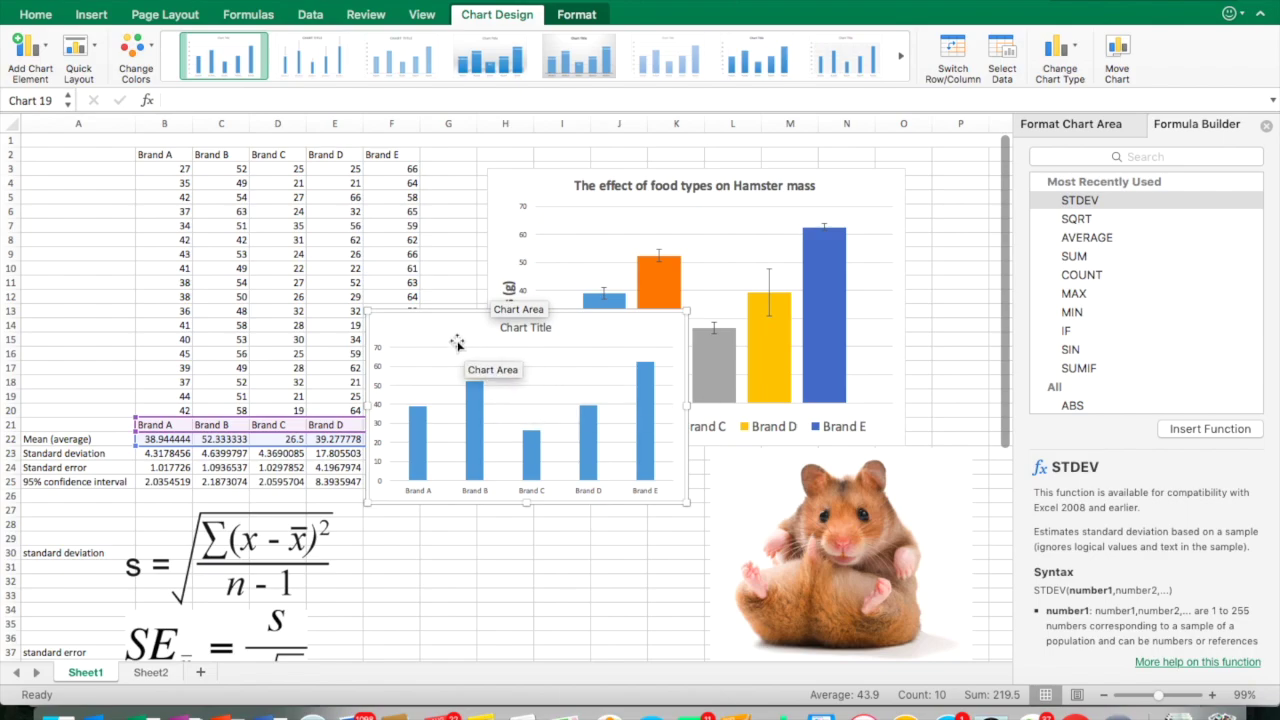
left_click_drag(476, 343, 560, 360)
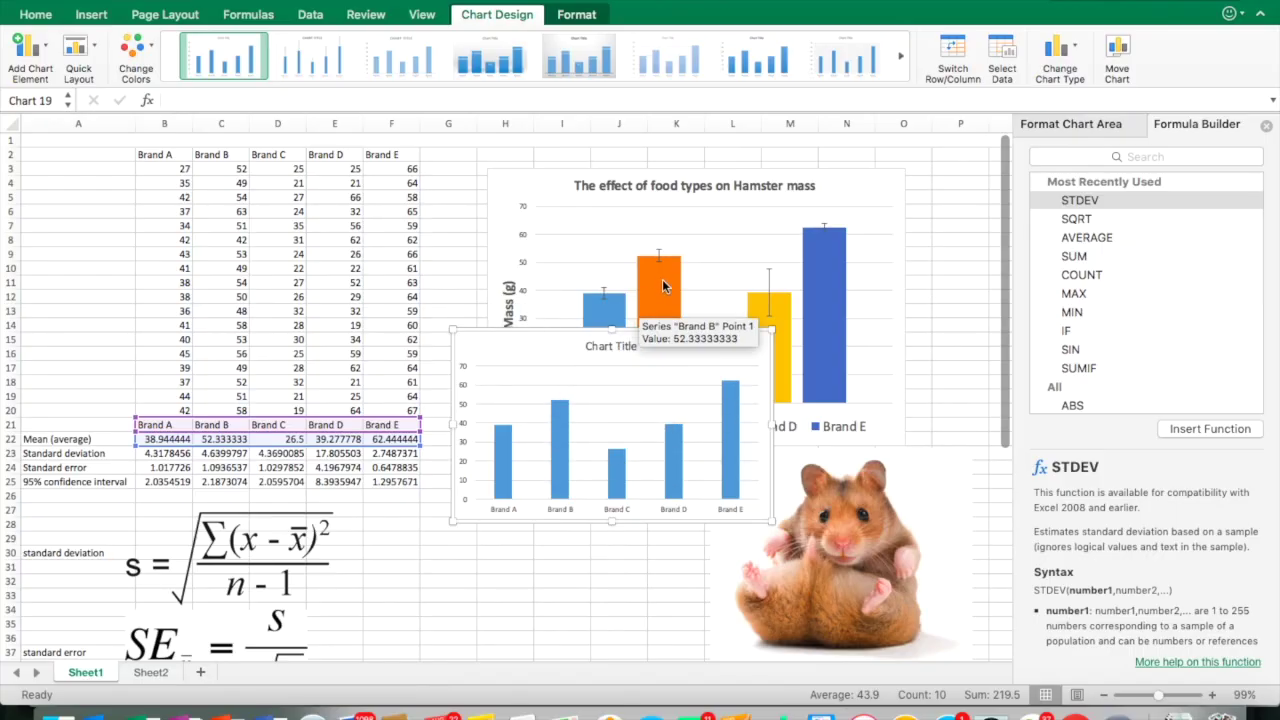
Switch rows and columns in the new chart's data source so each brand is its own series.
right_click(534, 425)
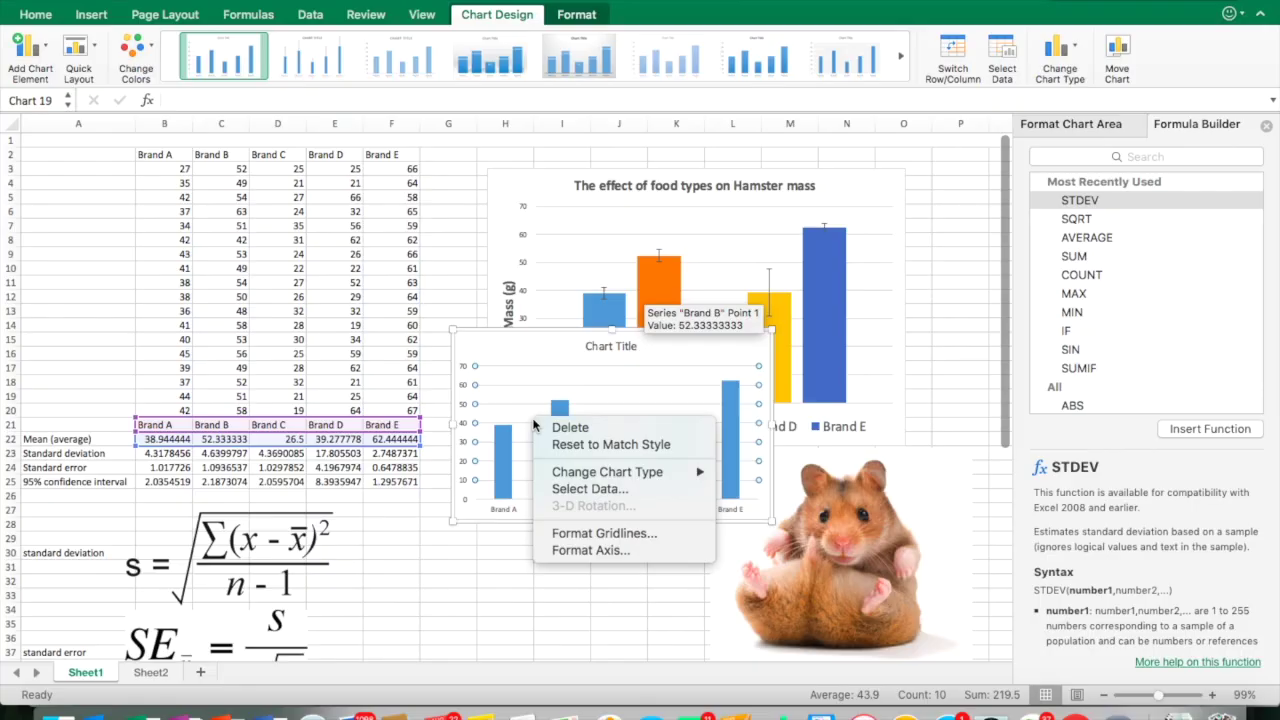
left_click(589, 489)
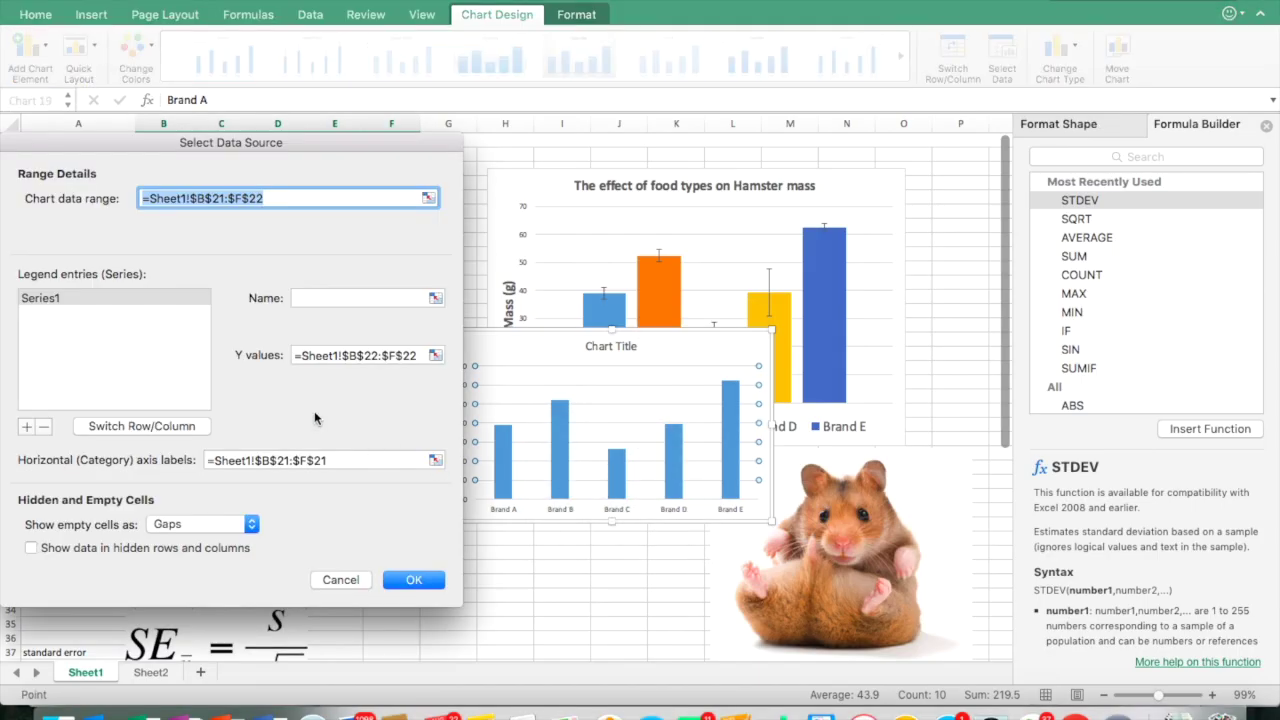
left_click(119, 428)
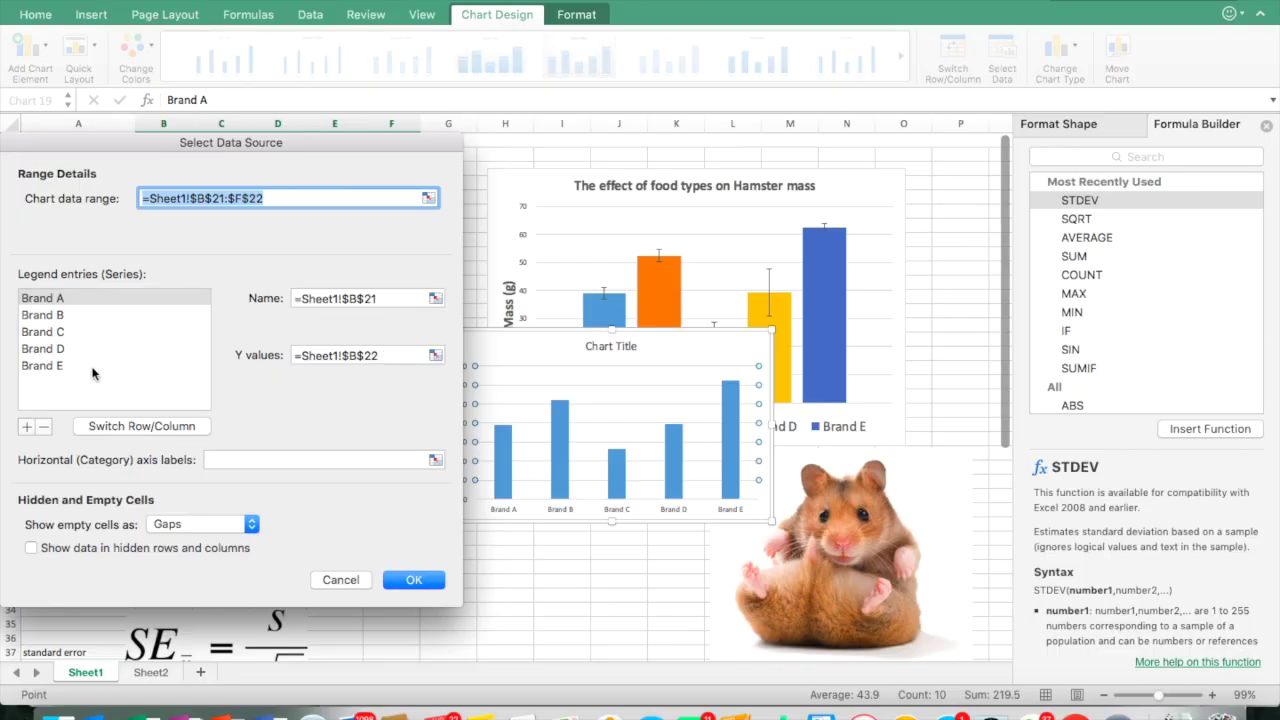
left_click(410, 580)
Add error bars to the Brand A column of the new chart with a Custom error amount.
mouse_move(533, 448)
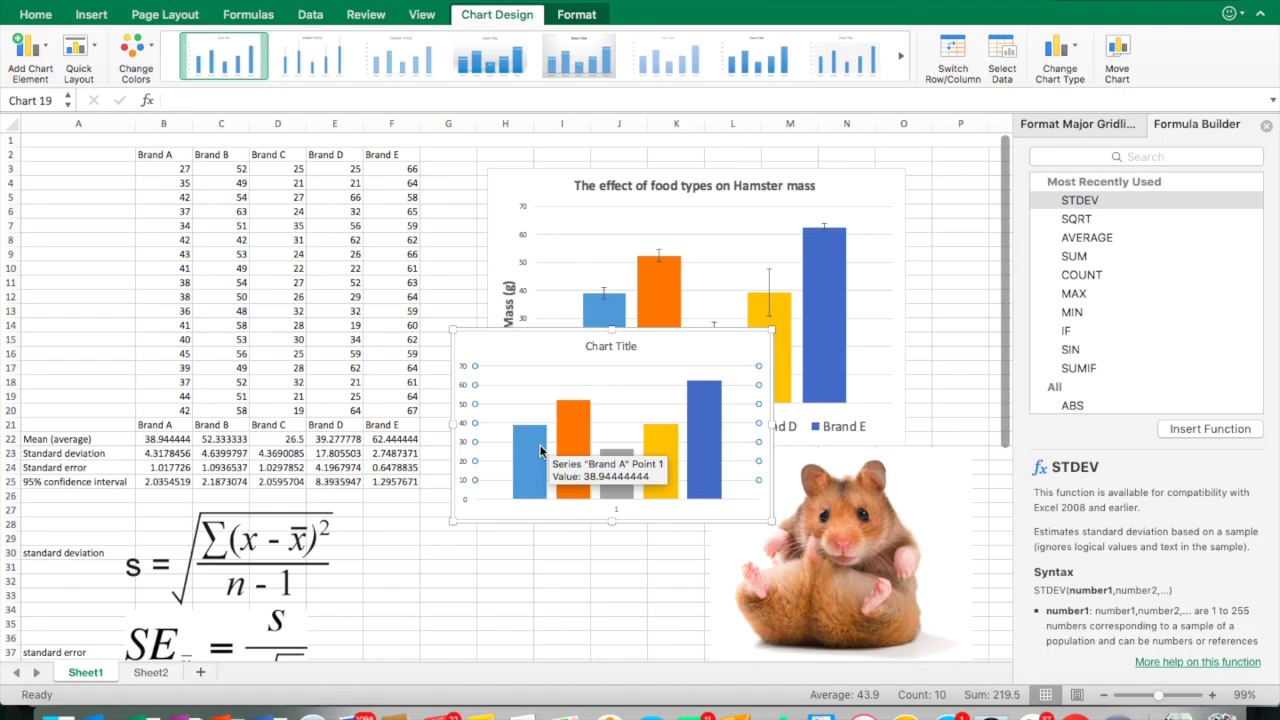
mouse_move(722, 418)
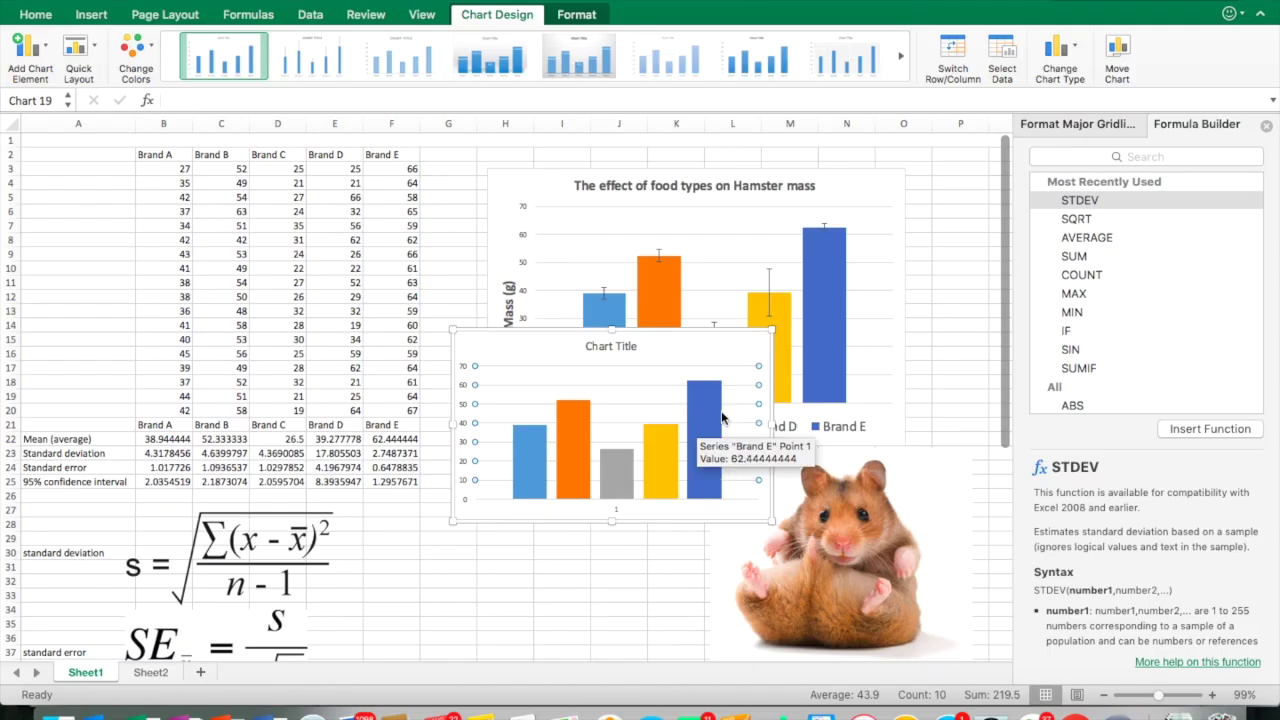
mouse_move(521, 426)
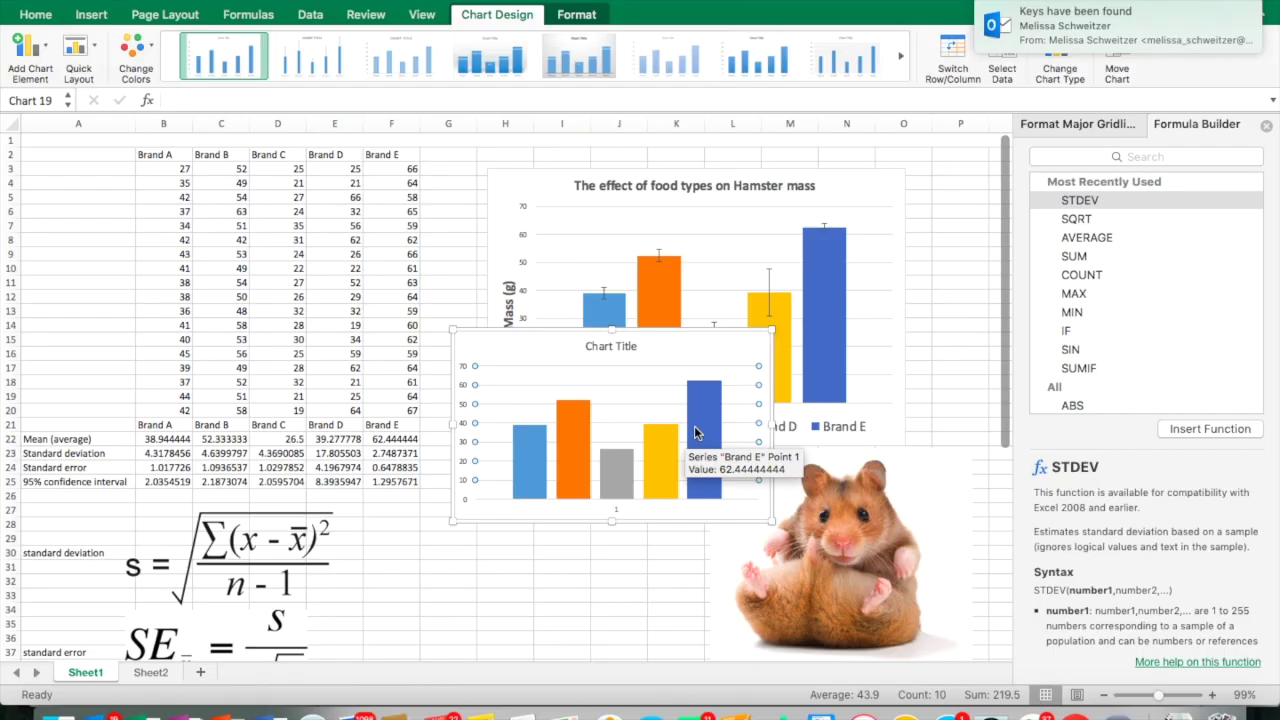
left_click(524, 452)
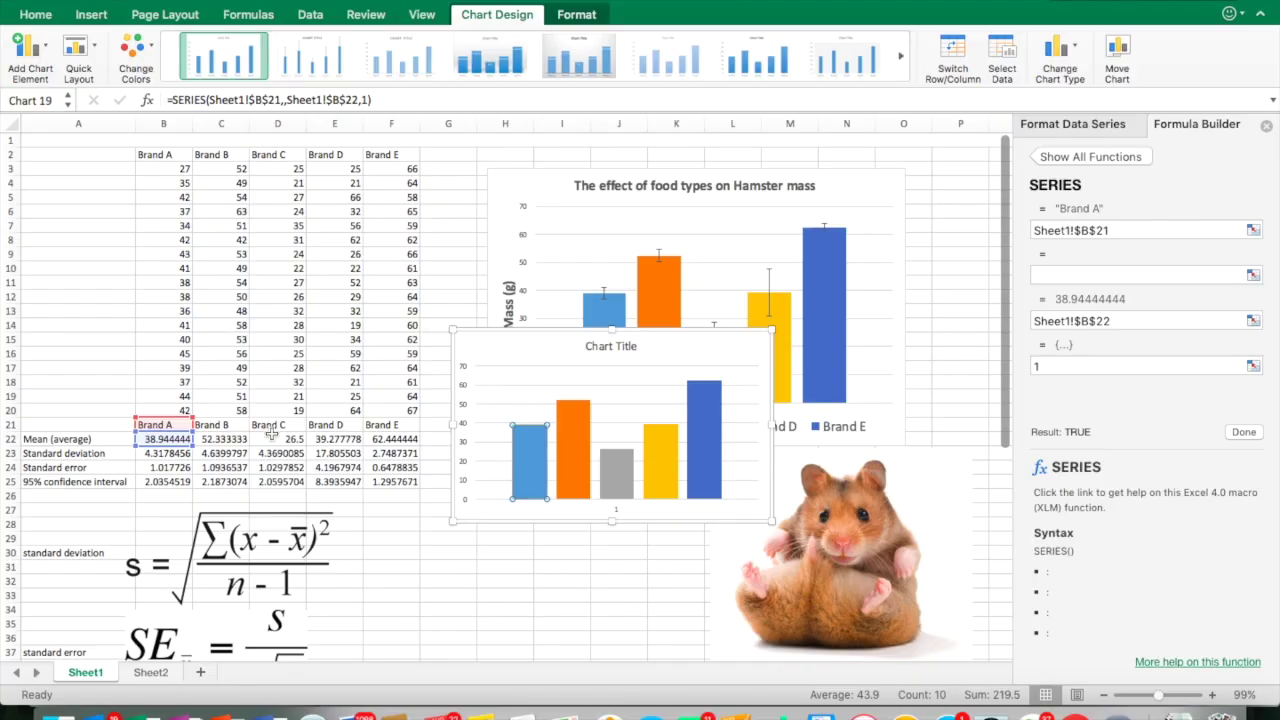
mouse_move(515, 468)
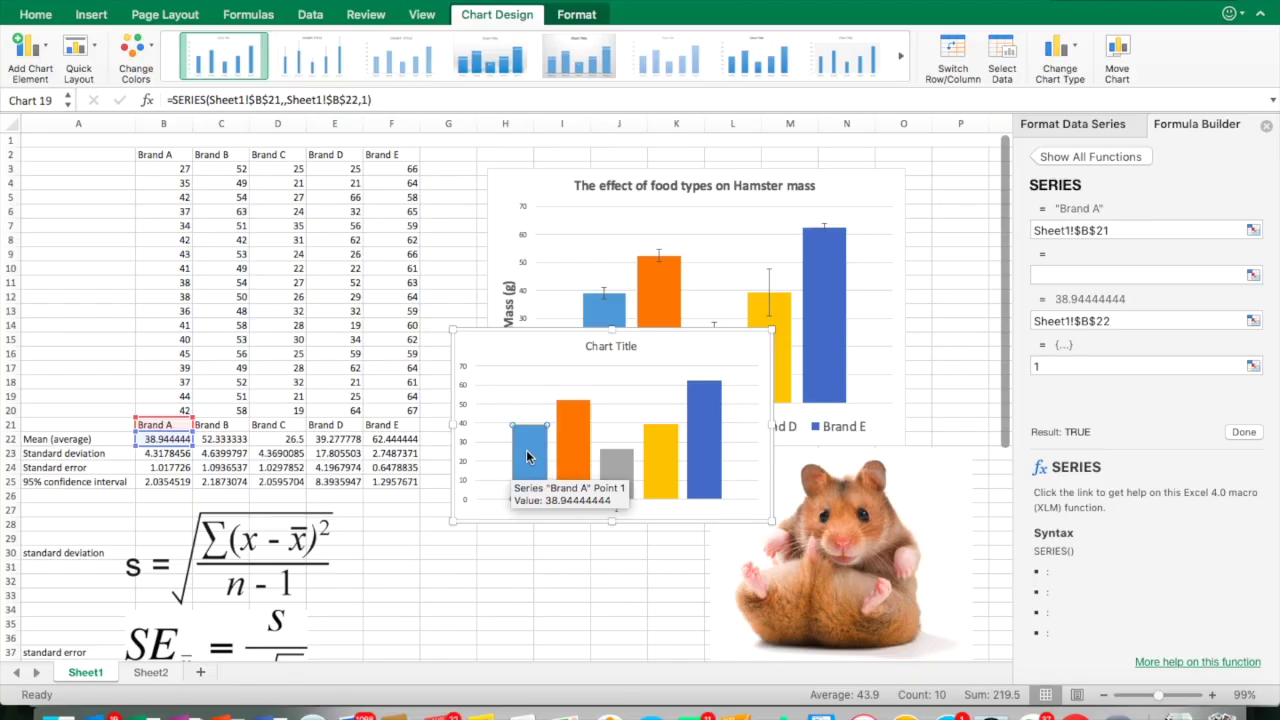
left_click(44, 57)
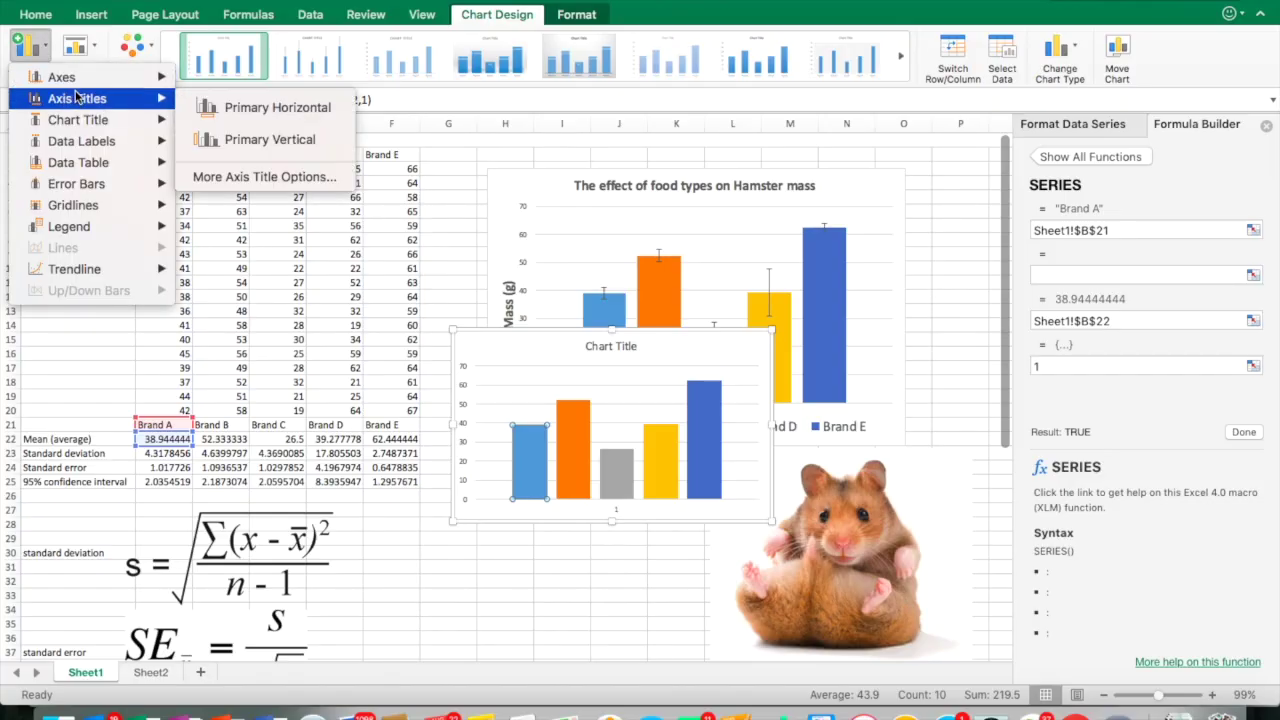
mouse_move(108, 192)
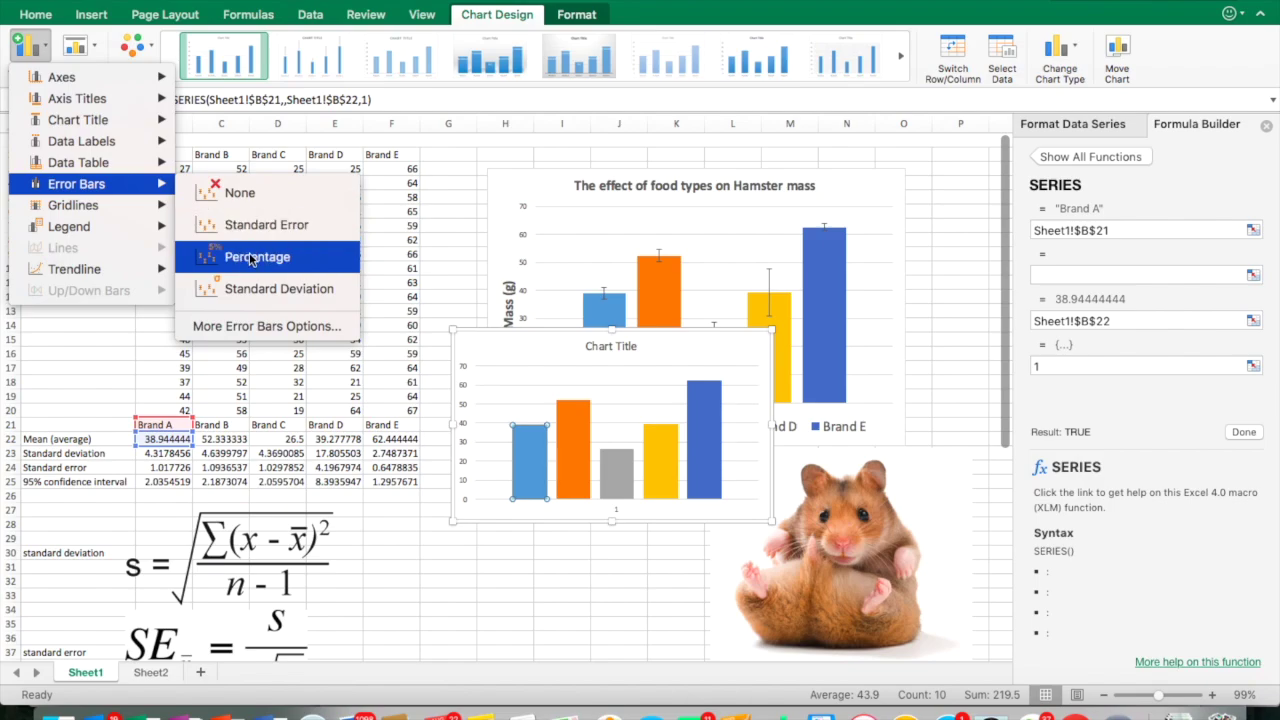
left_click(266, 326)
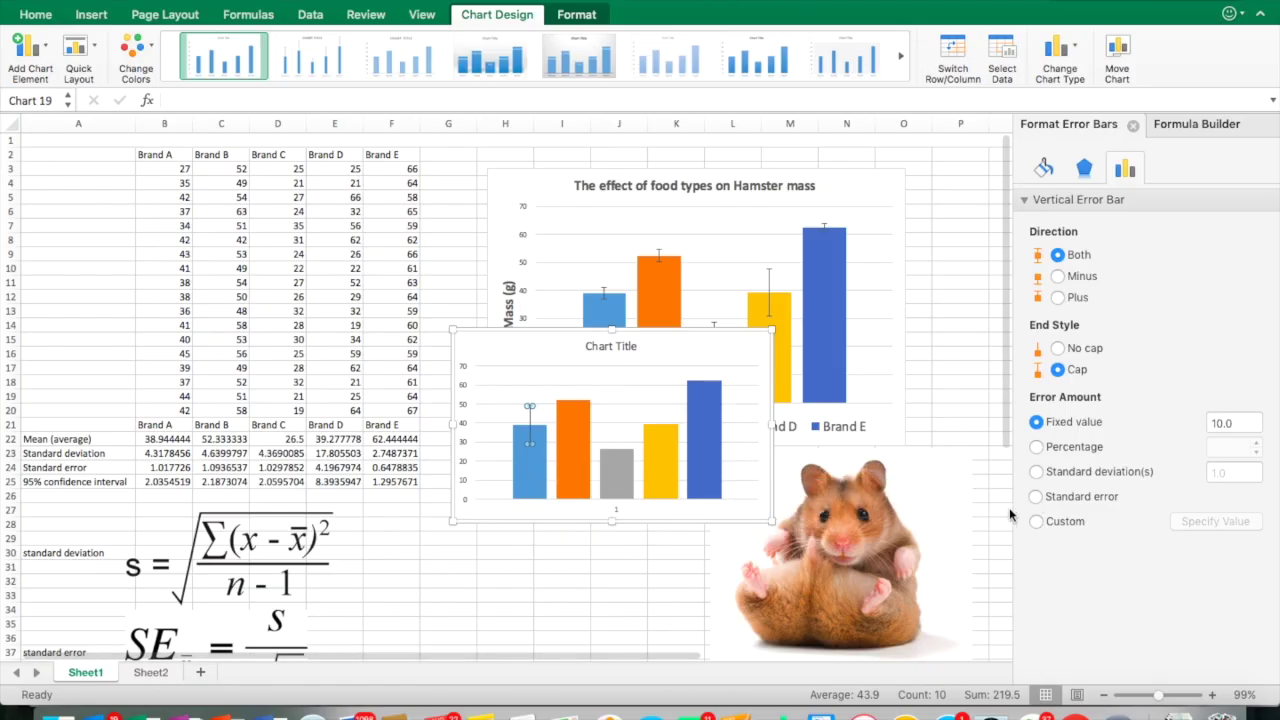
left_click(1036, 521)
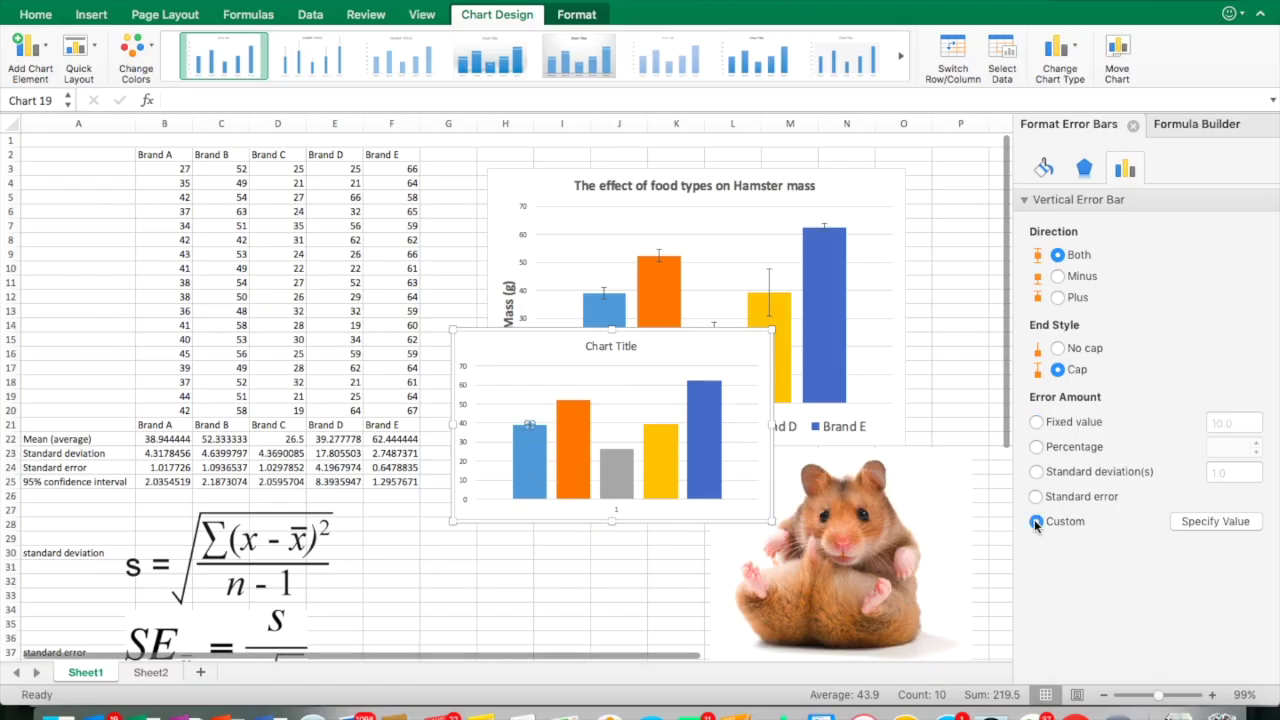
Set both the positive and negative error values of Brand A's error bars to its 95% confidence interval in B25.
left_click(1194, 521)
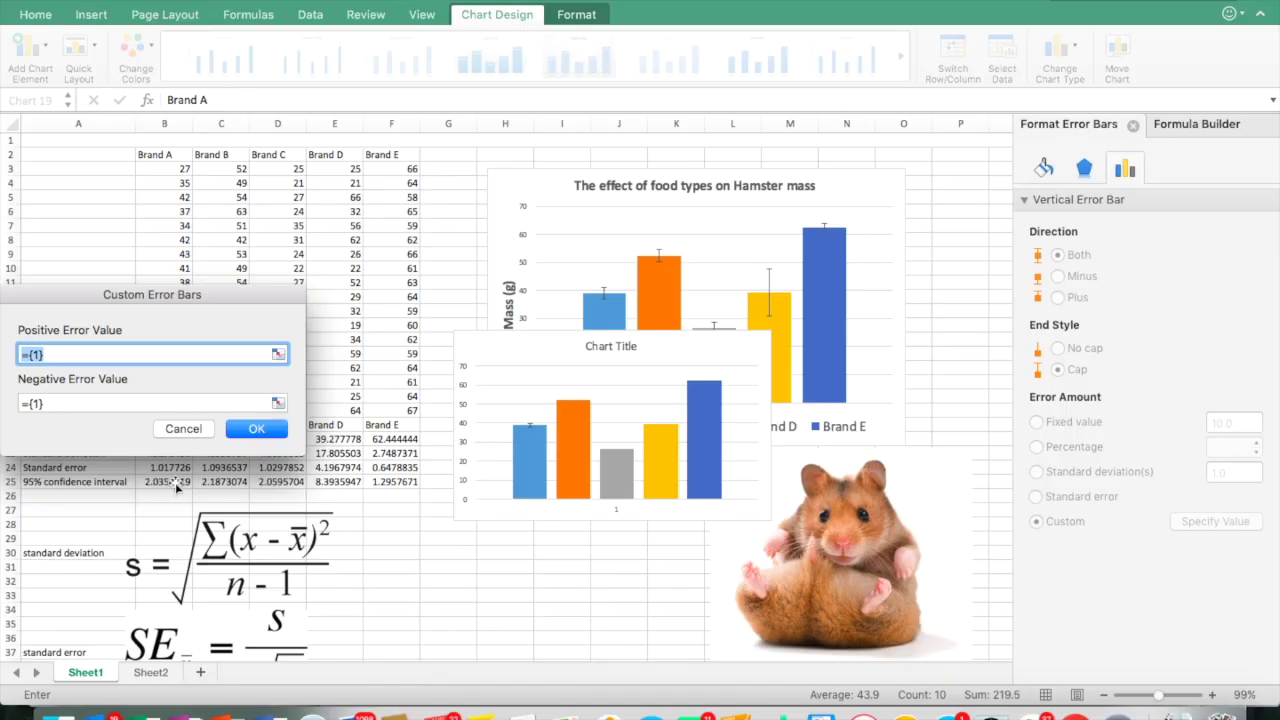
left_click(176, 486)
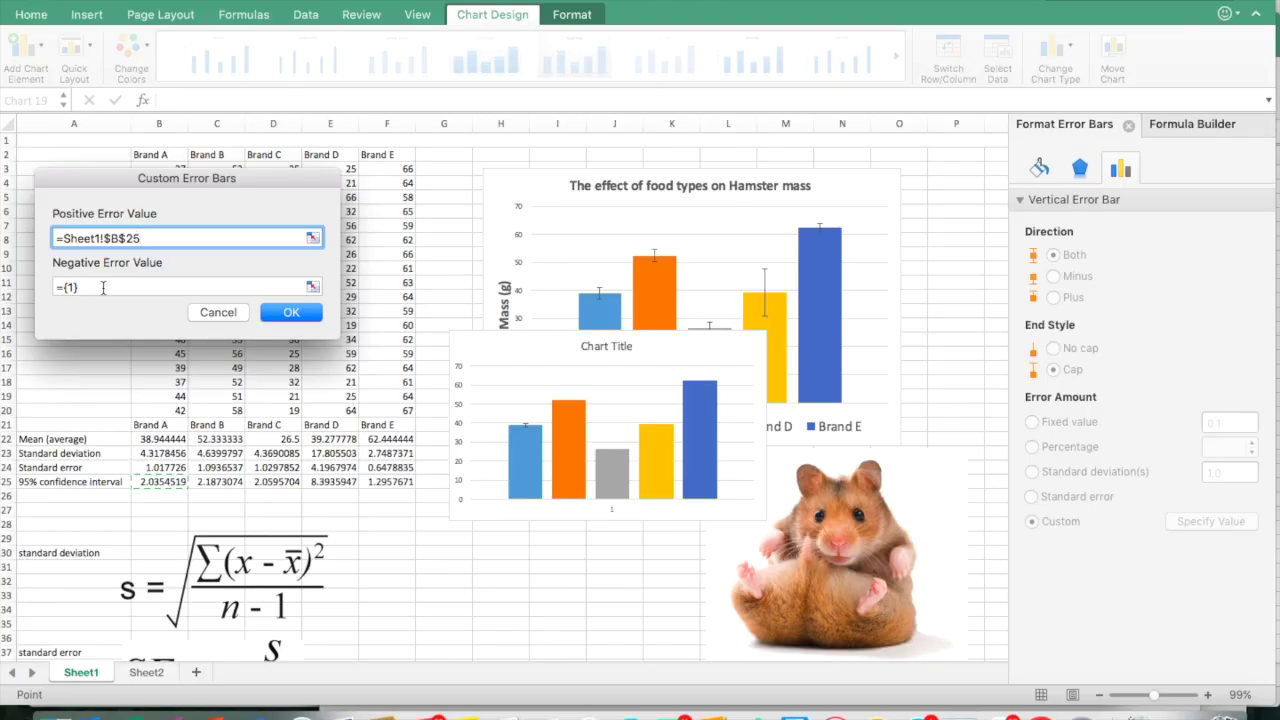
left_click(103, 287)
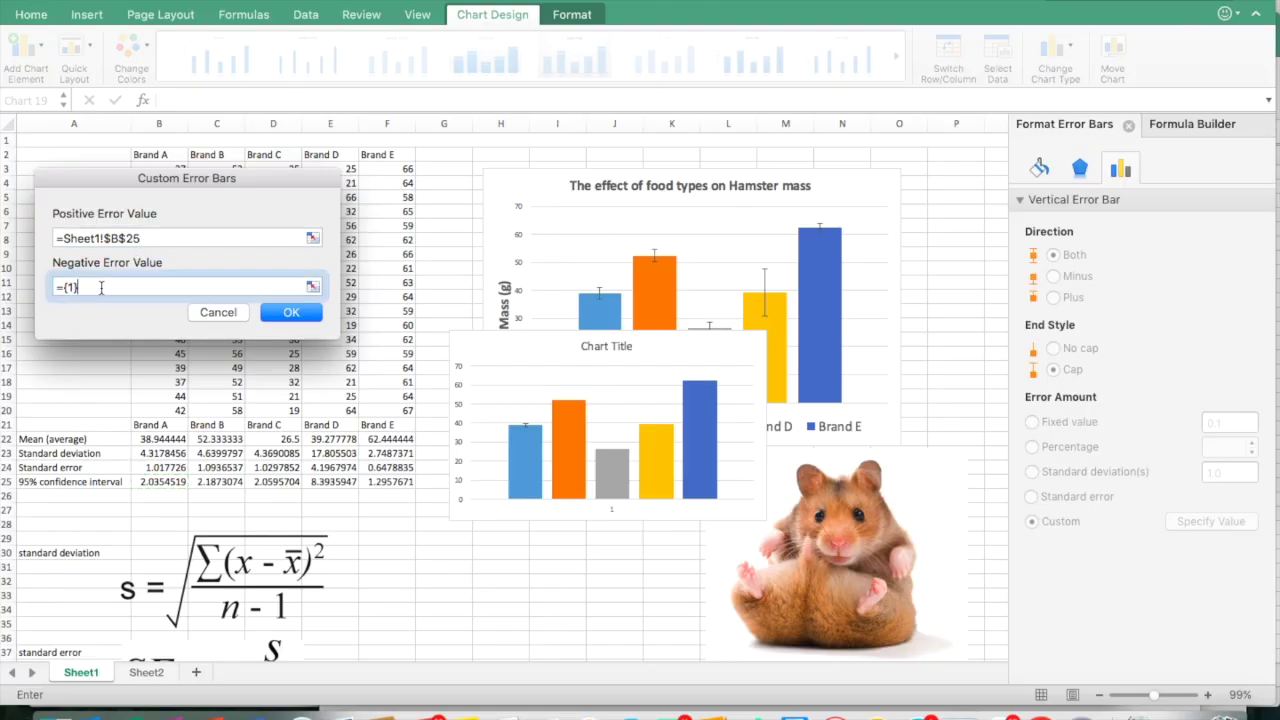
left_click(156, 488)
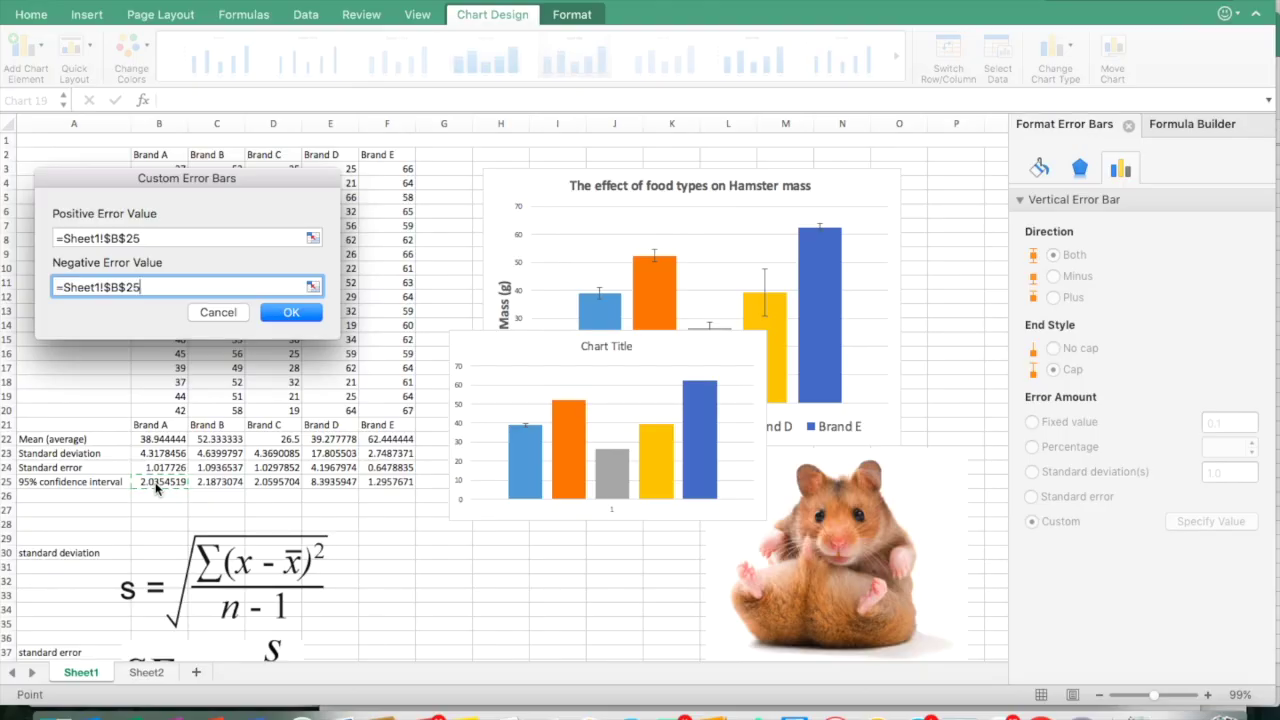
left_click(284, 316)
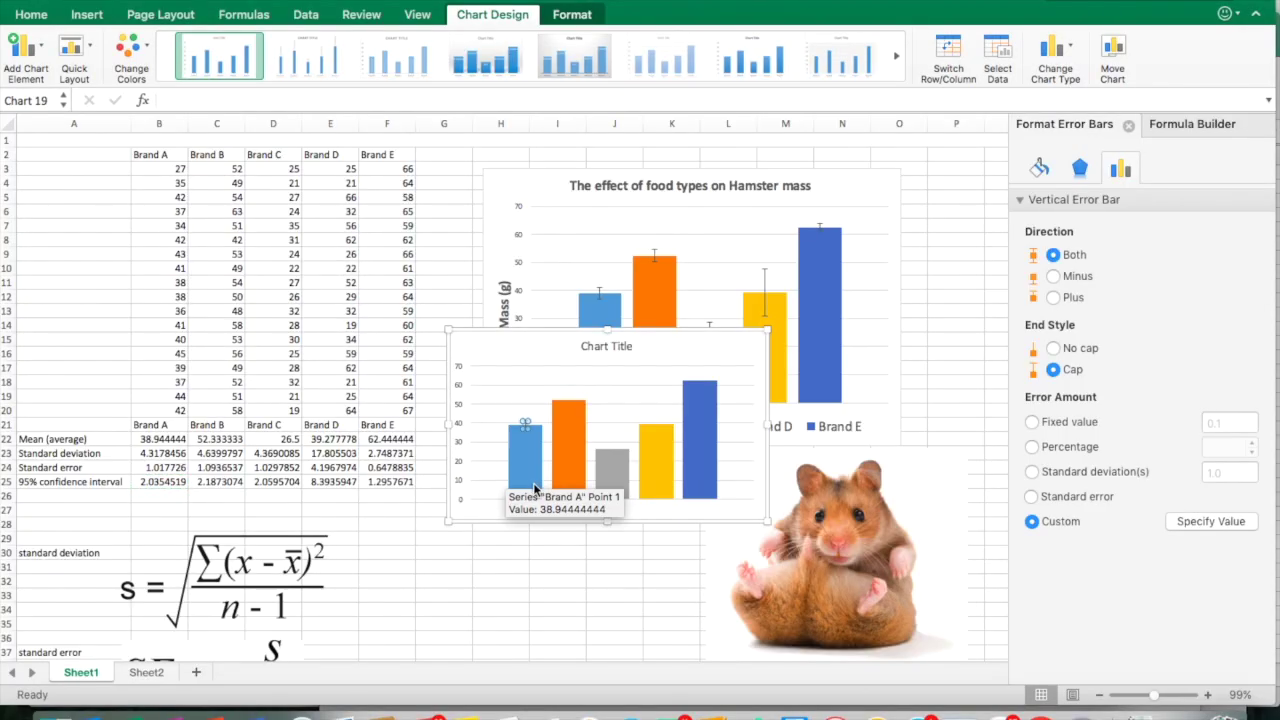
left_click(493, 436)
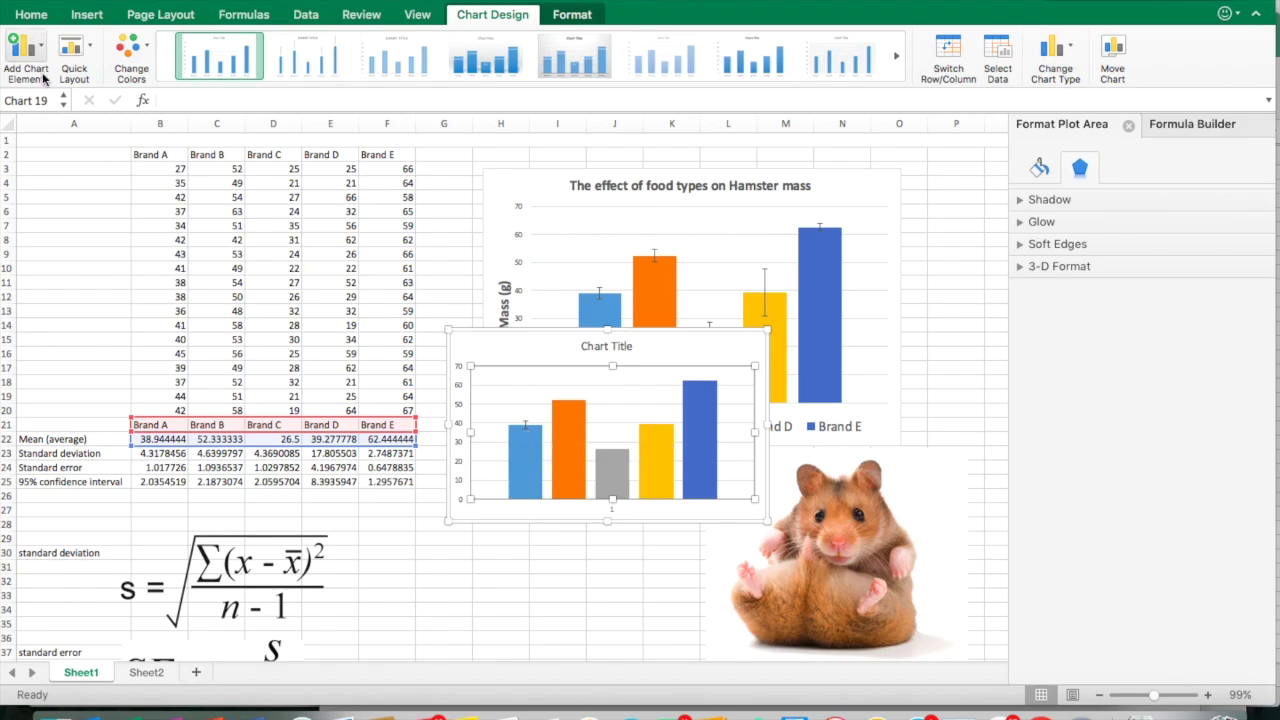
Add error bars to the Brand B column of the new chart with a Custom error amount.
mouse_move(570, 437)
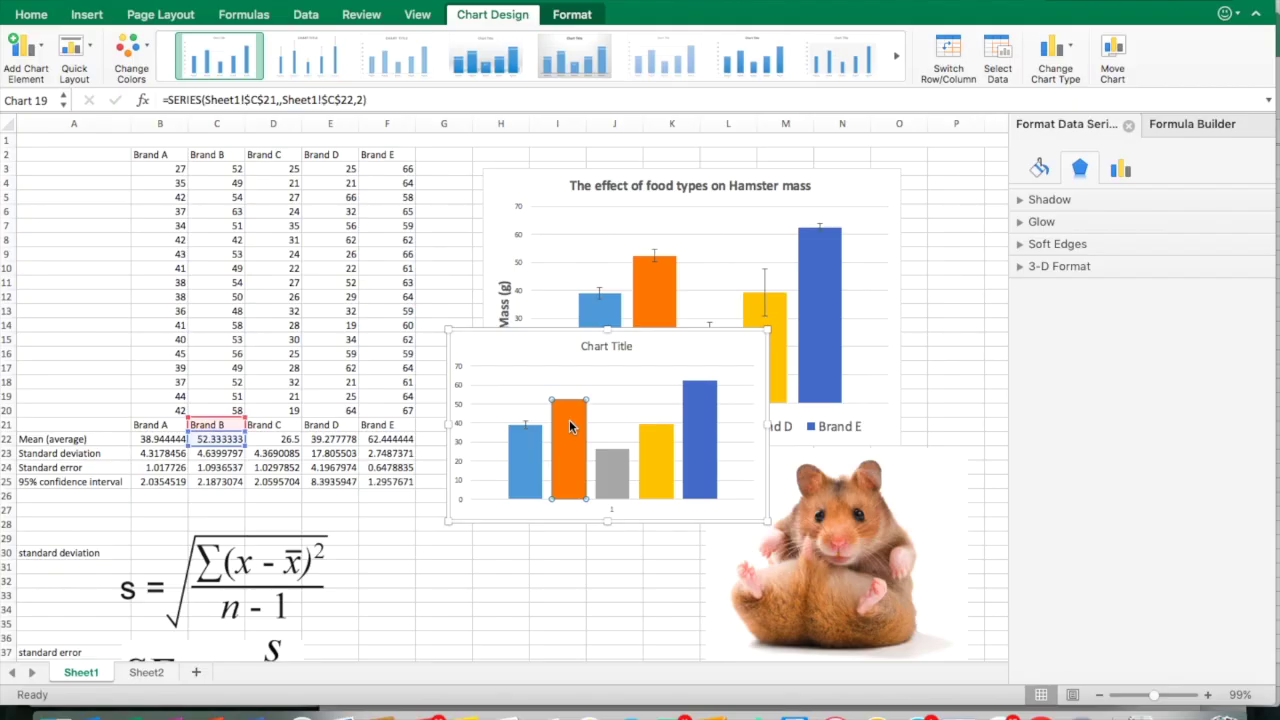
mouse_move(566, 428)
left_click(43, 60)
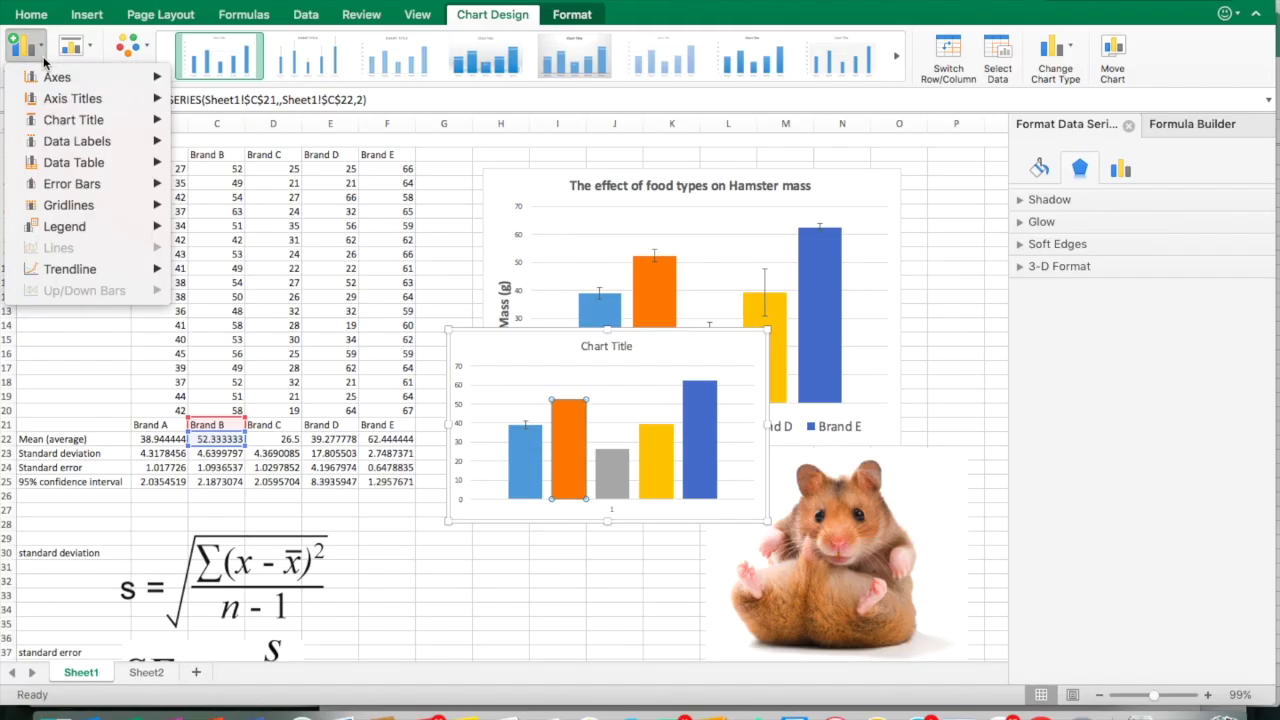
mouse_move(90, 184)
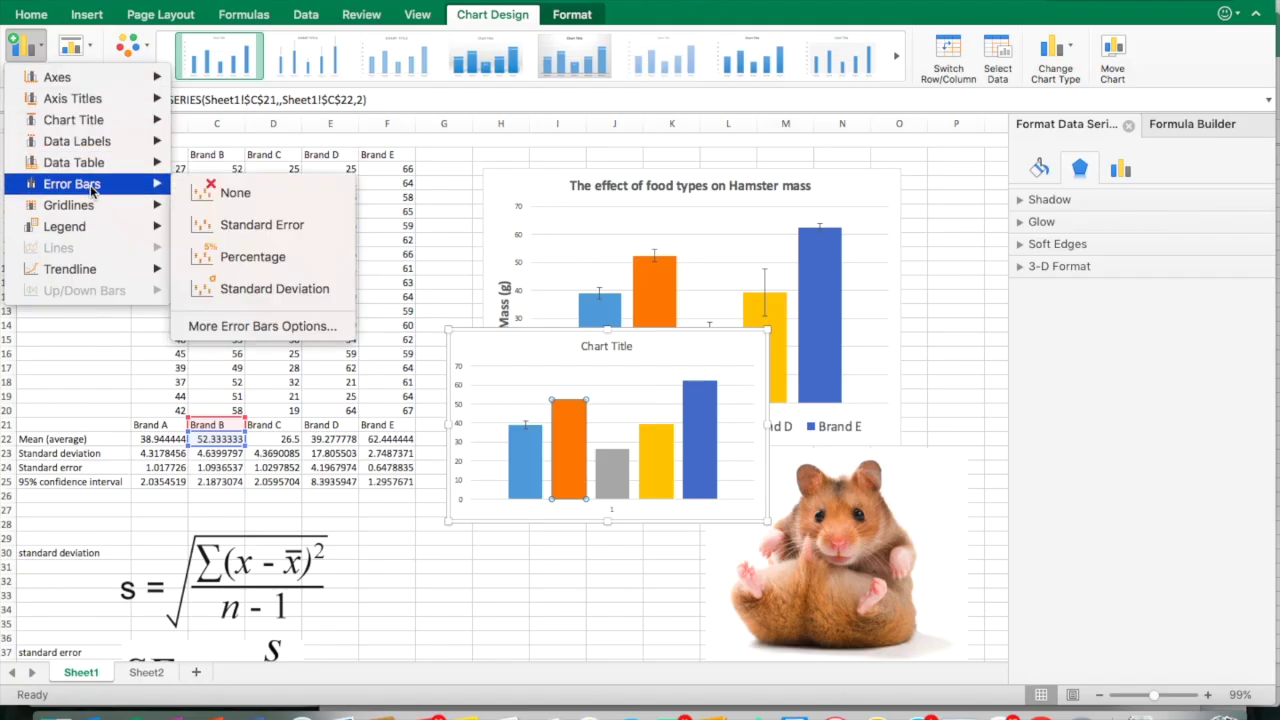
left_click(241, 326)
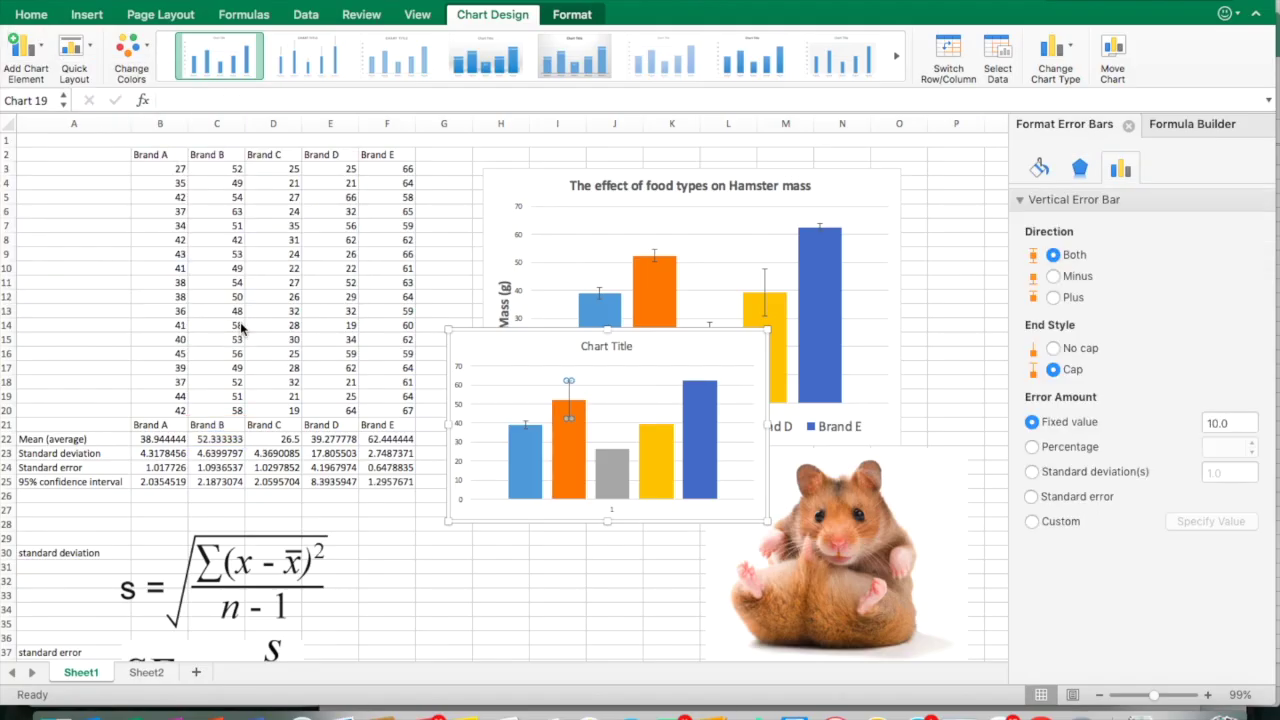
left_click(1034, 522)
Set both the positive and negative error values of Brand B's error bars to its 95% confidence interval in C25.
left_click(1185, 521)
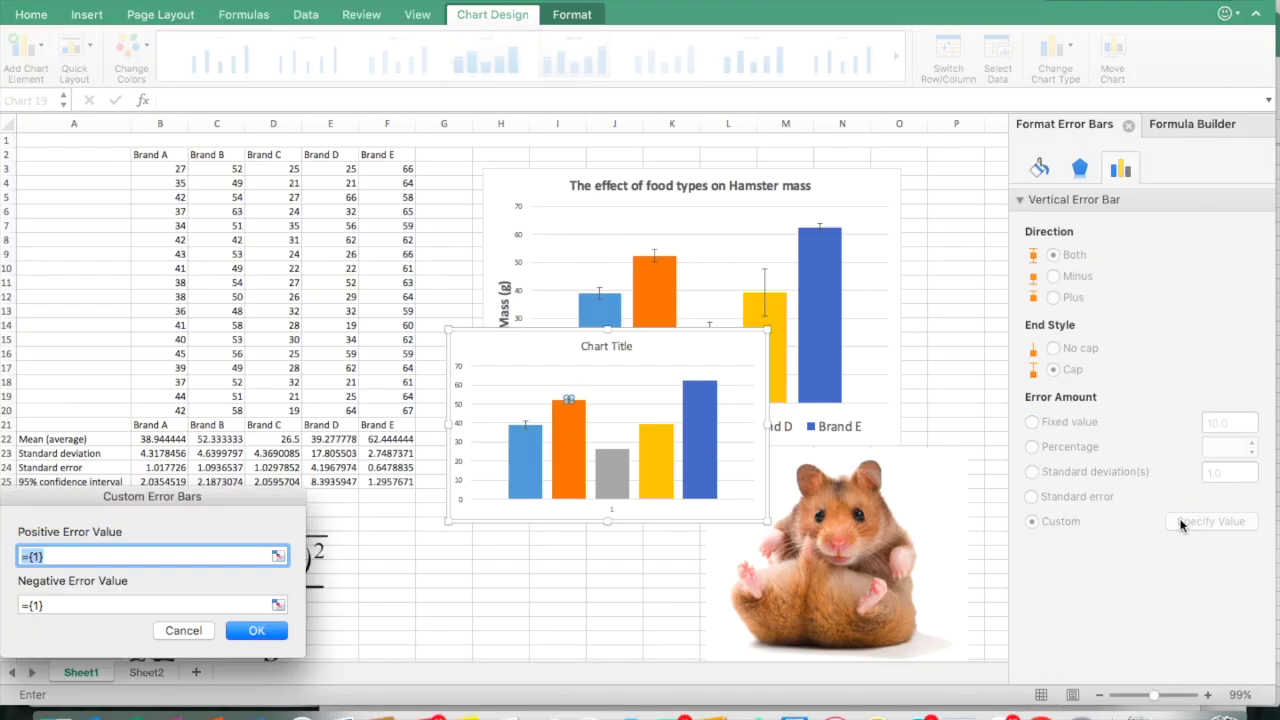
left_click(218, 481)
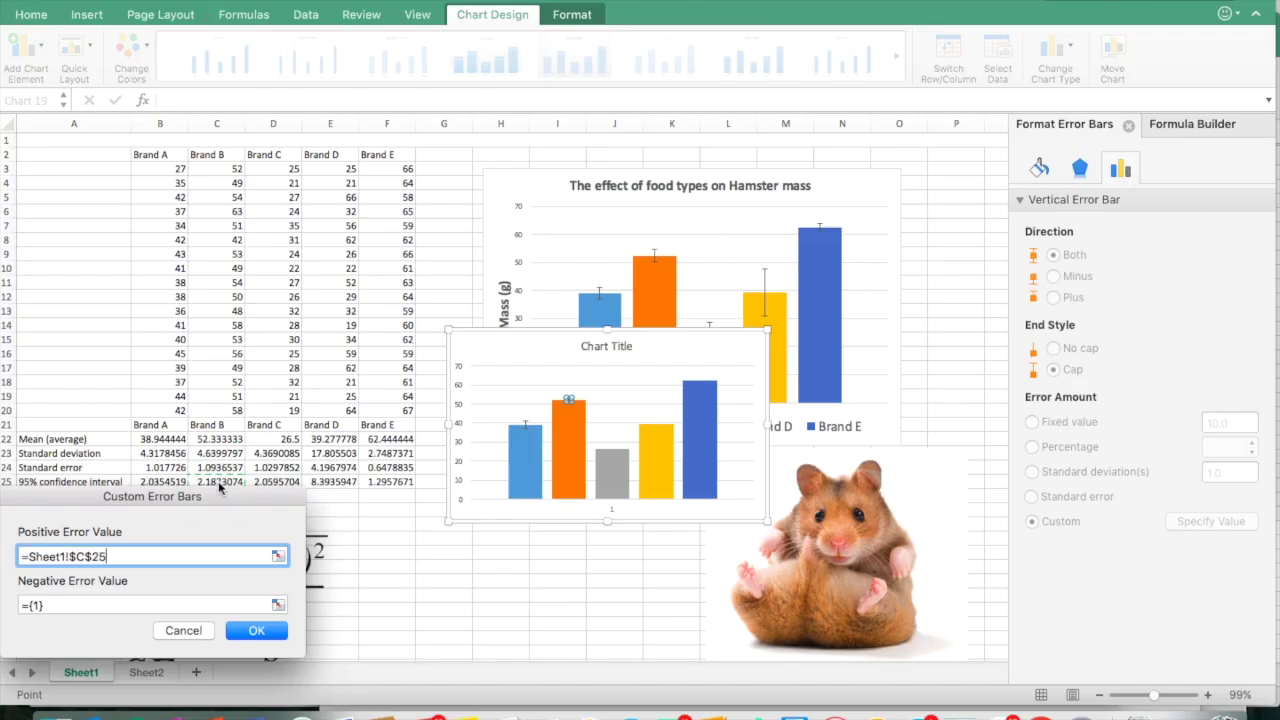
left_click(89, 602)
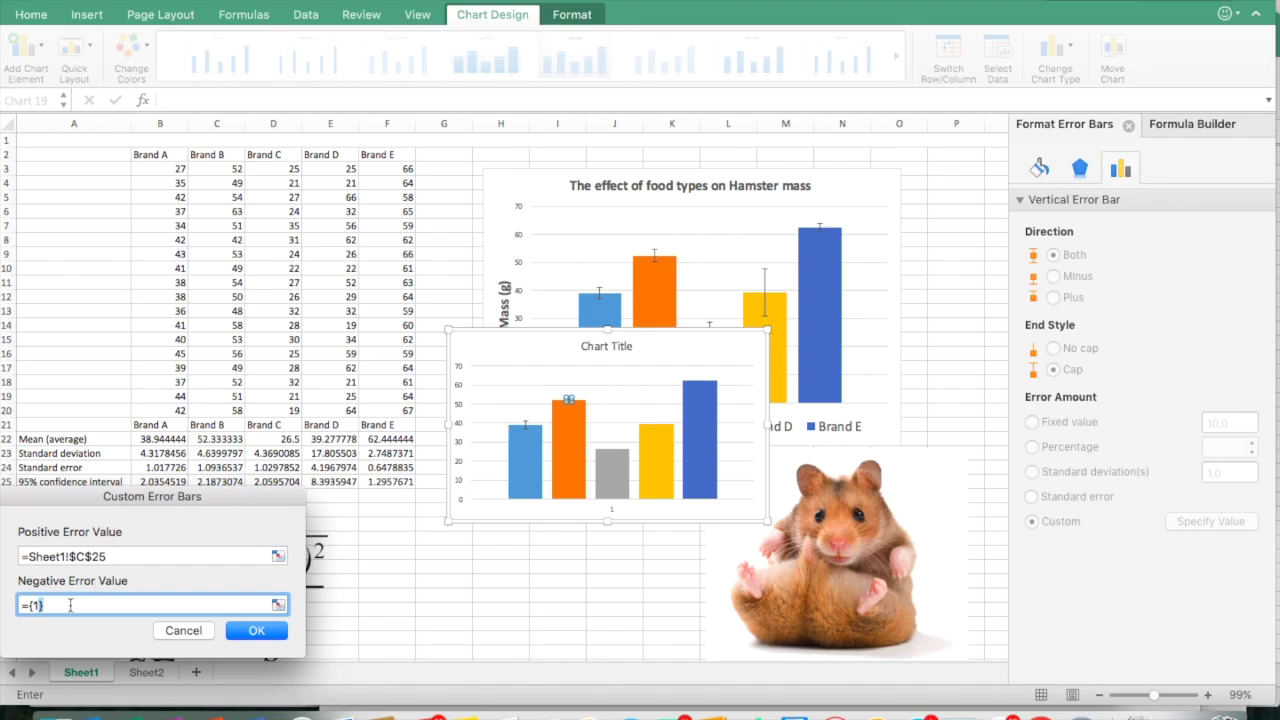
triple_click(70, 605)
left_click(218, 481)
left_click(255, 632)
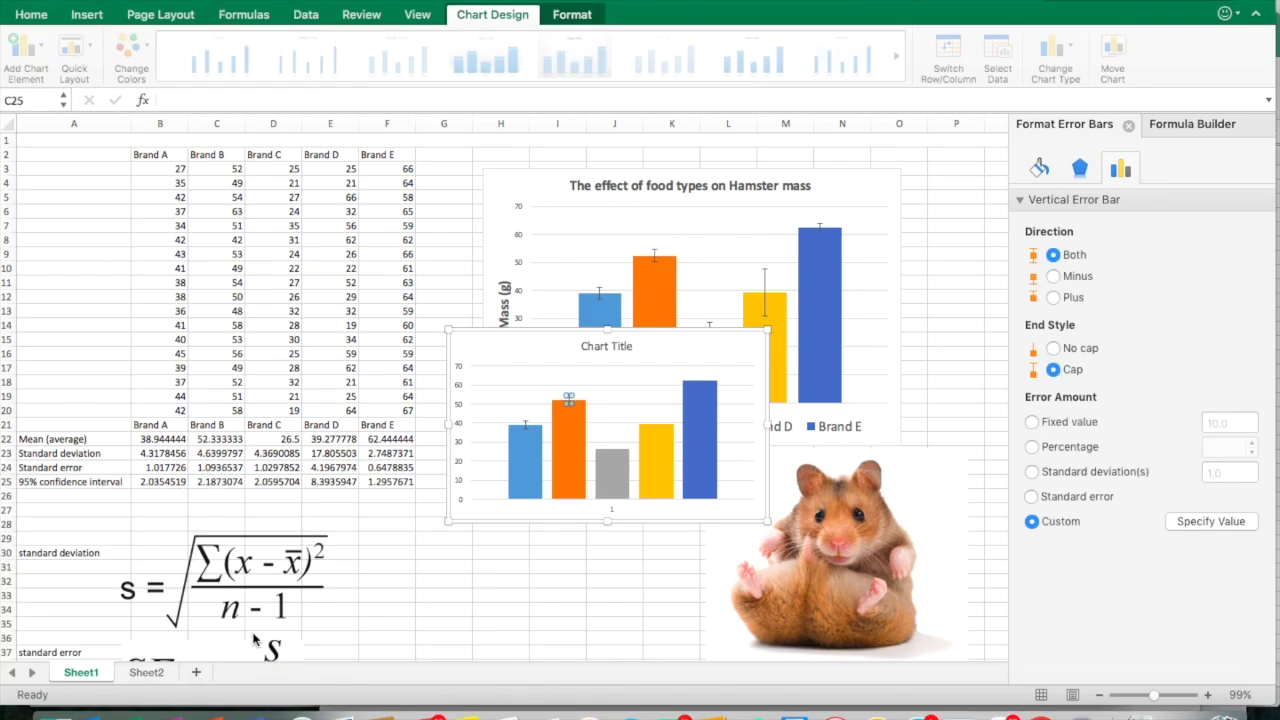
left_click(594, 412)
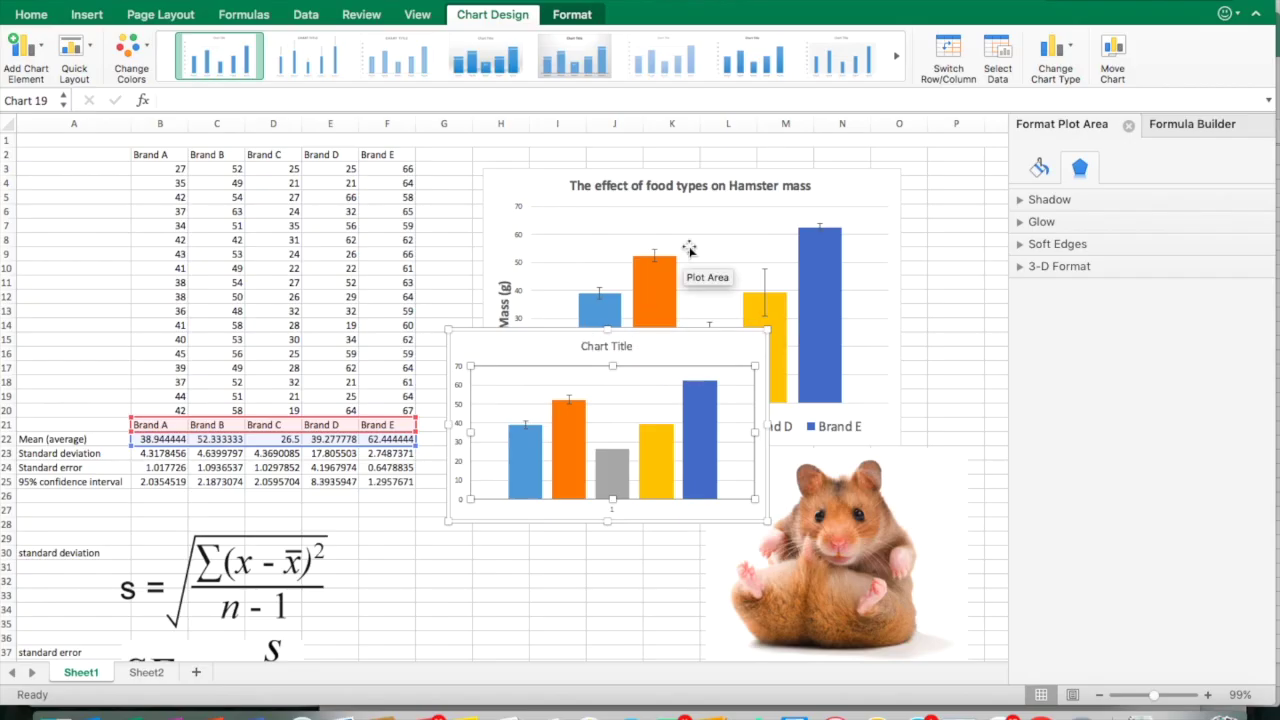
Move the new chart directly below the finished hamster mass chart so that the two no longer overlap.
left_click_drag(541, 341, 529, 463)
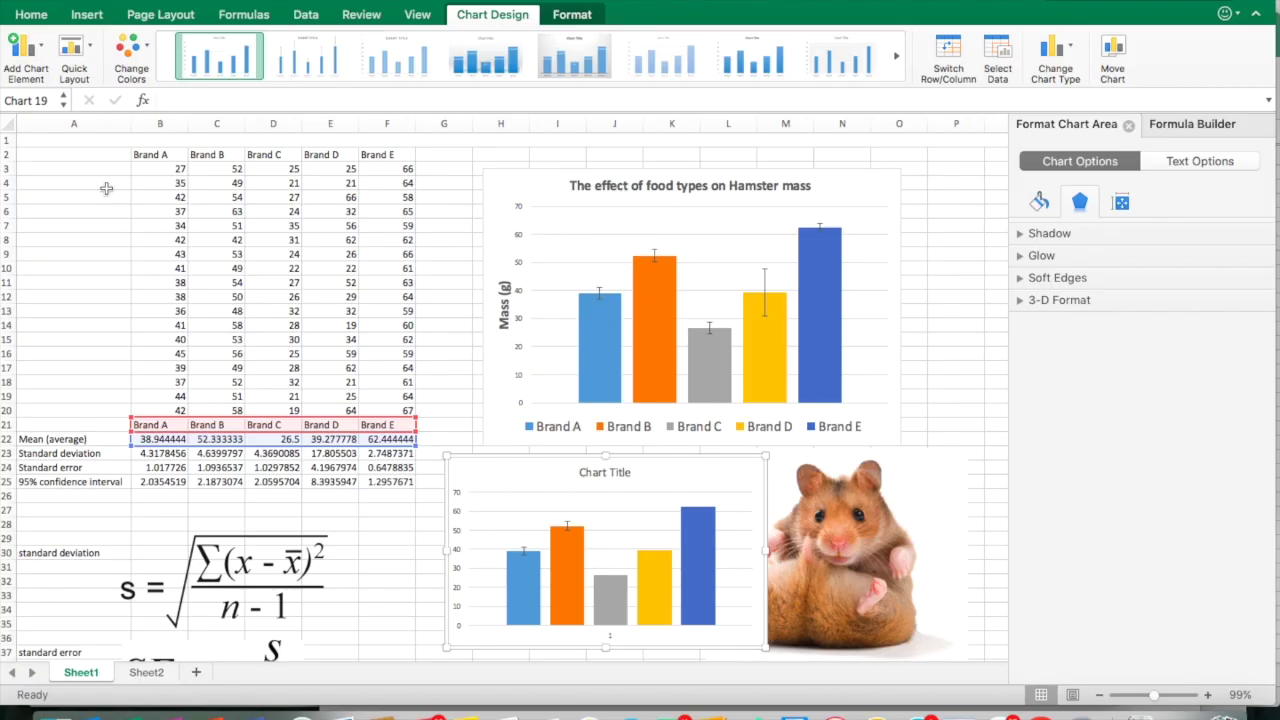
left_click(36, 59)
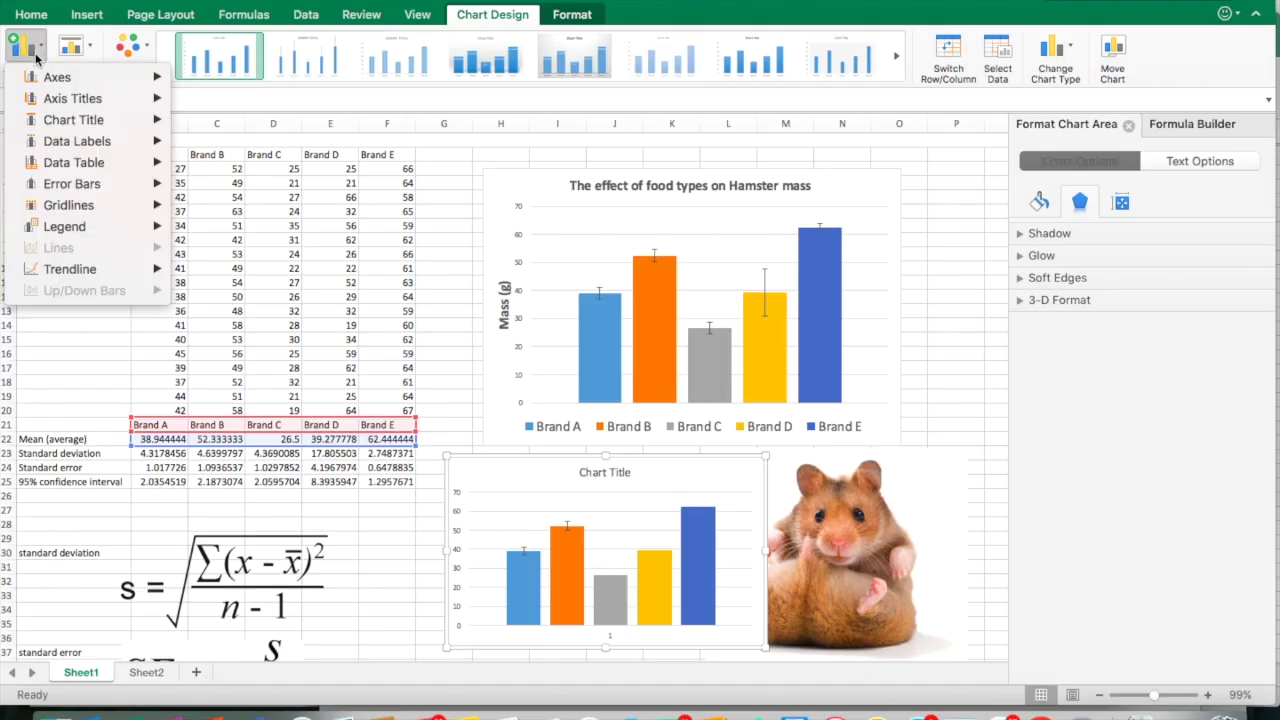
mouse_move(77, 79)
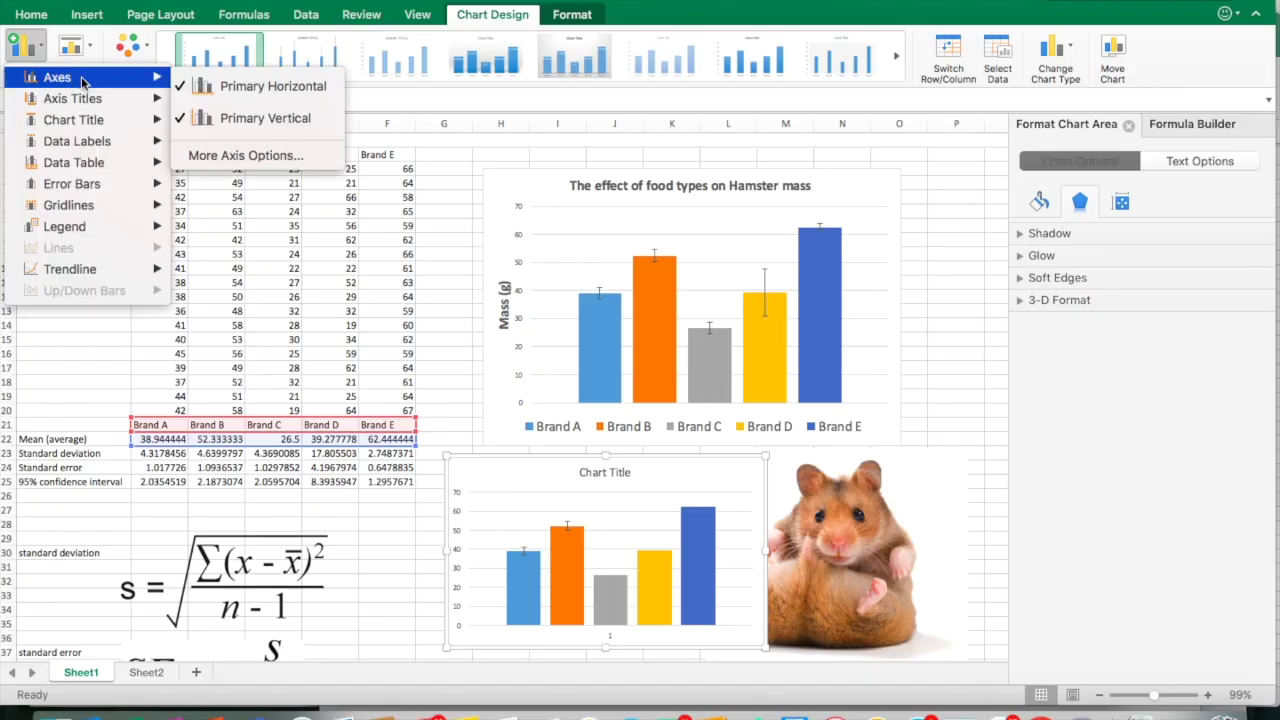
mouse_move(99, 101)
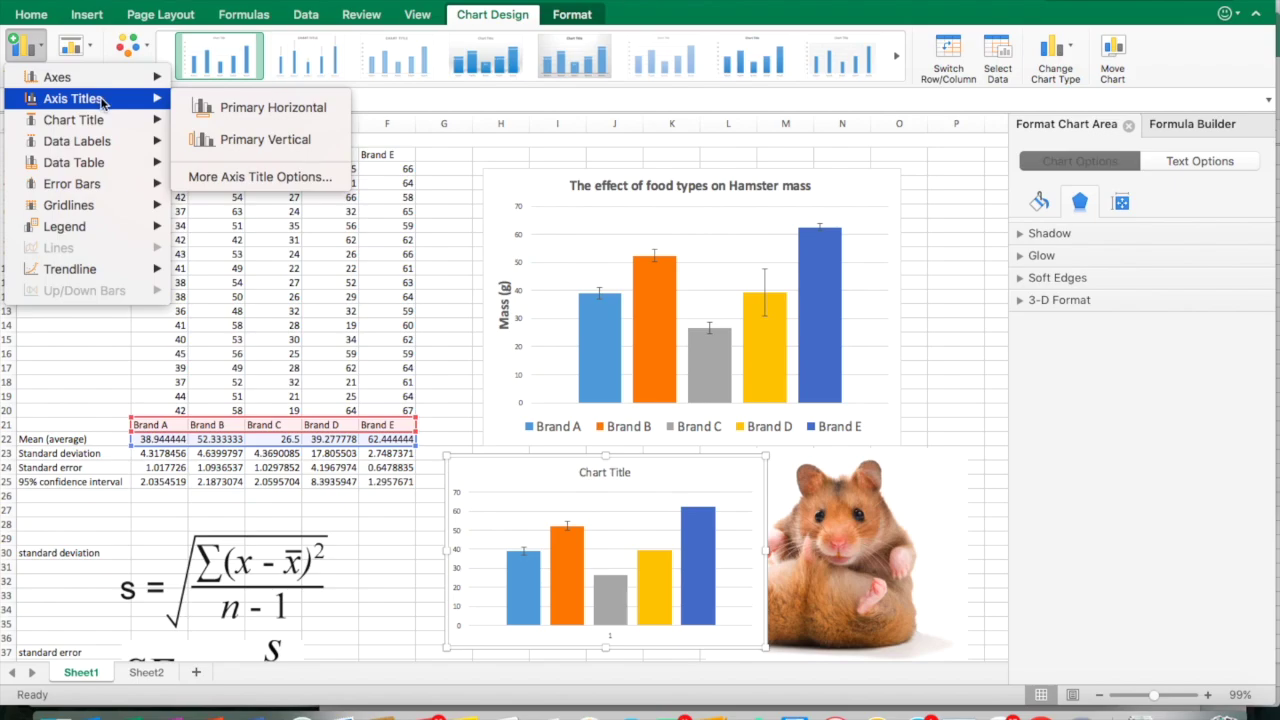
mouse_move(109, 123)
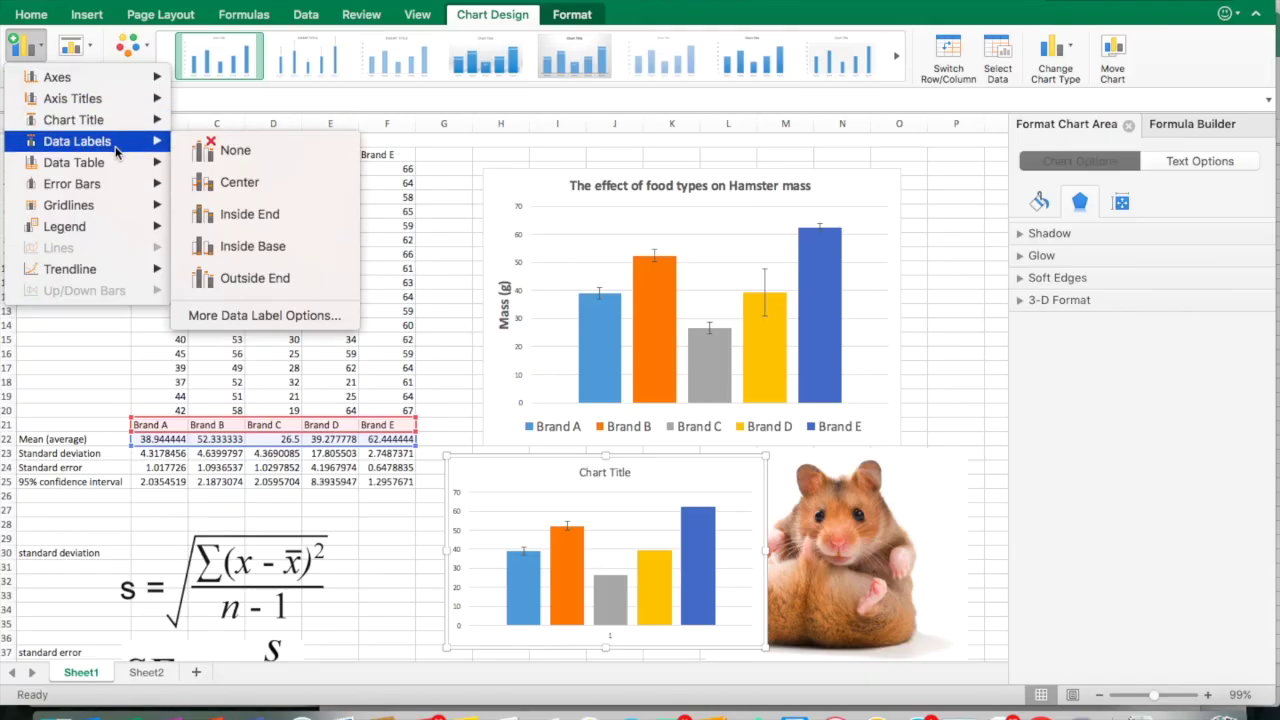
mouse_move(100, 231)
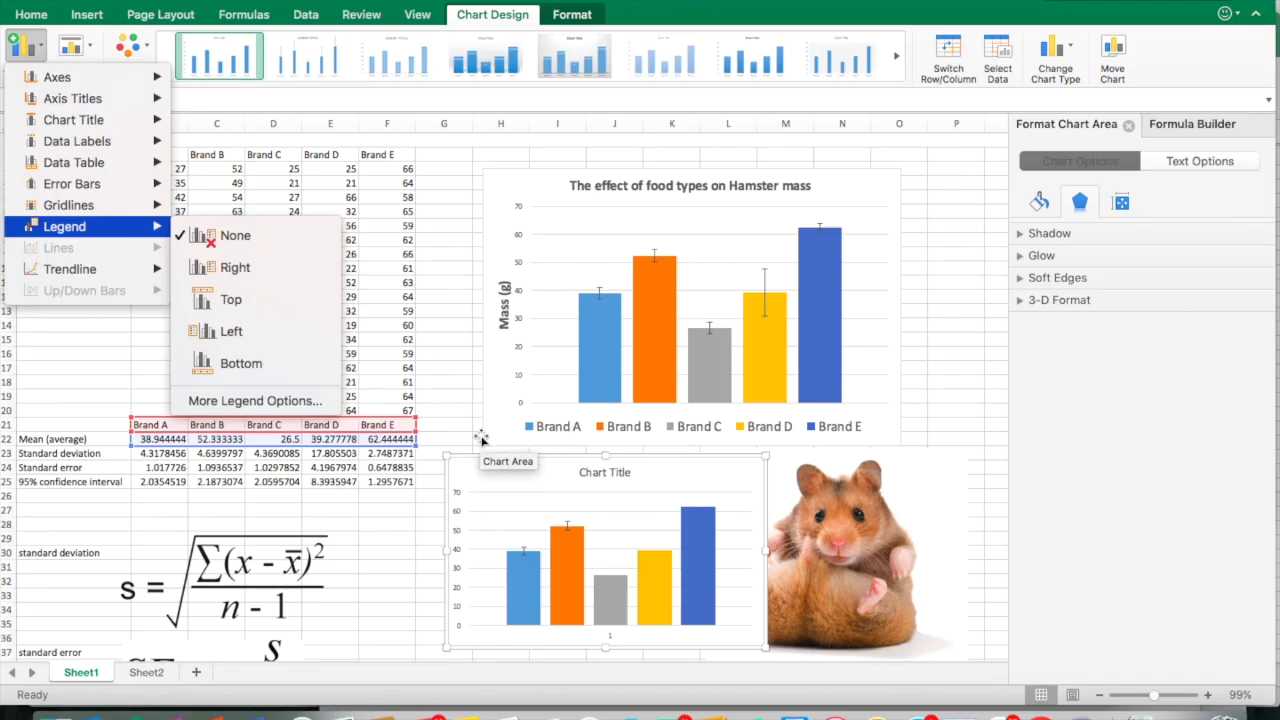
left_click(445, 418)
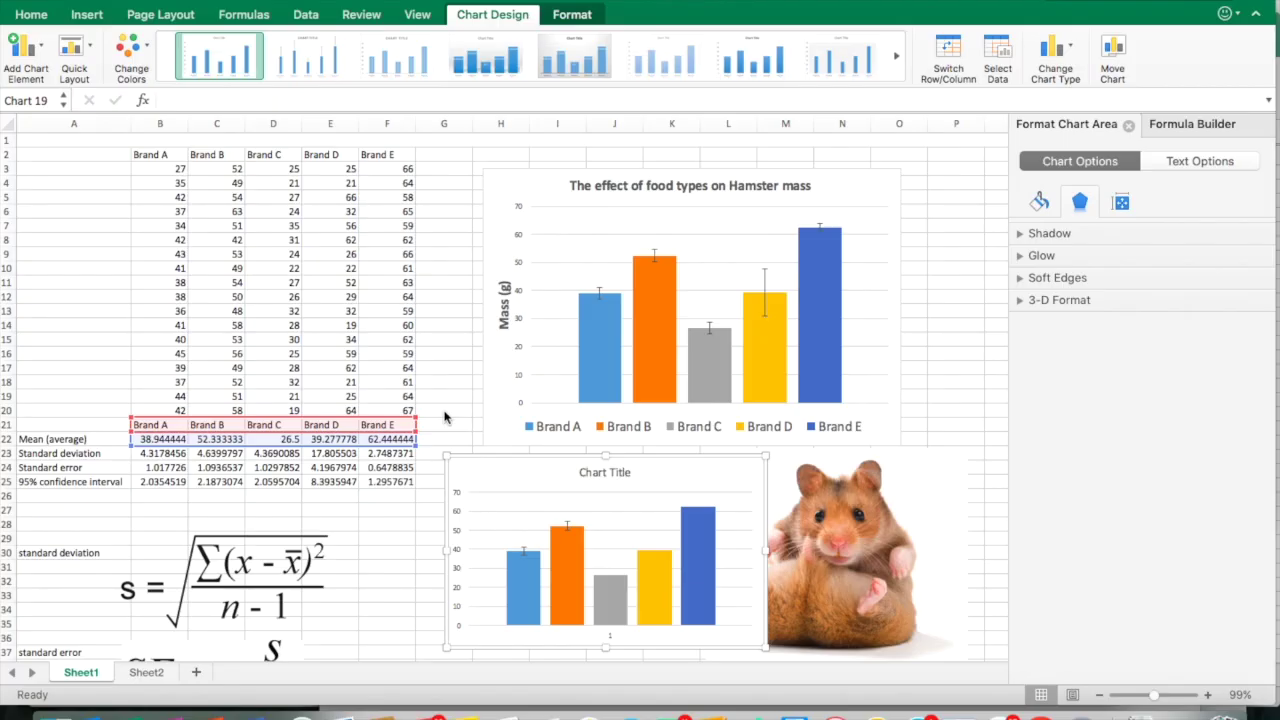
left_click(445, 418)
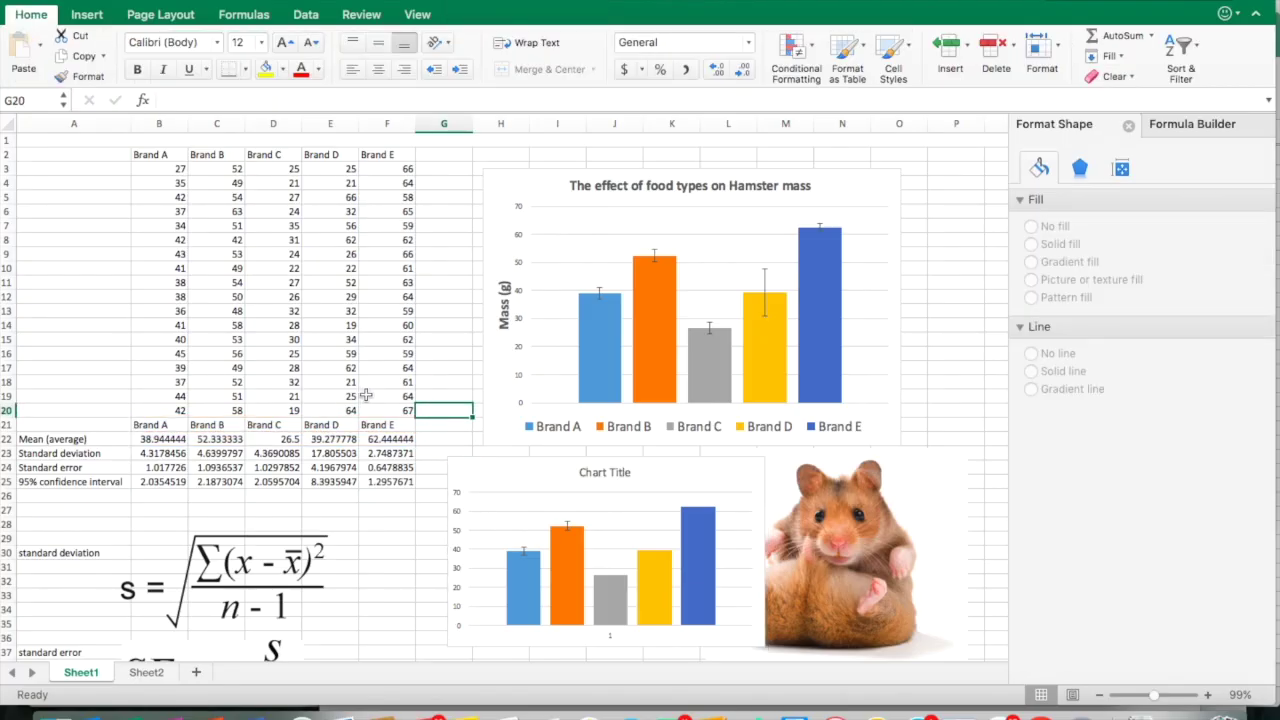
scroll(366, 396, "down", 3)
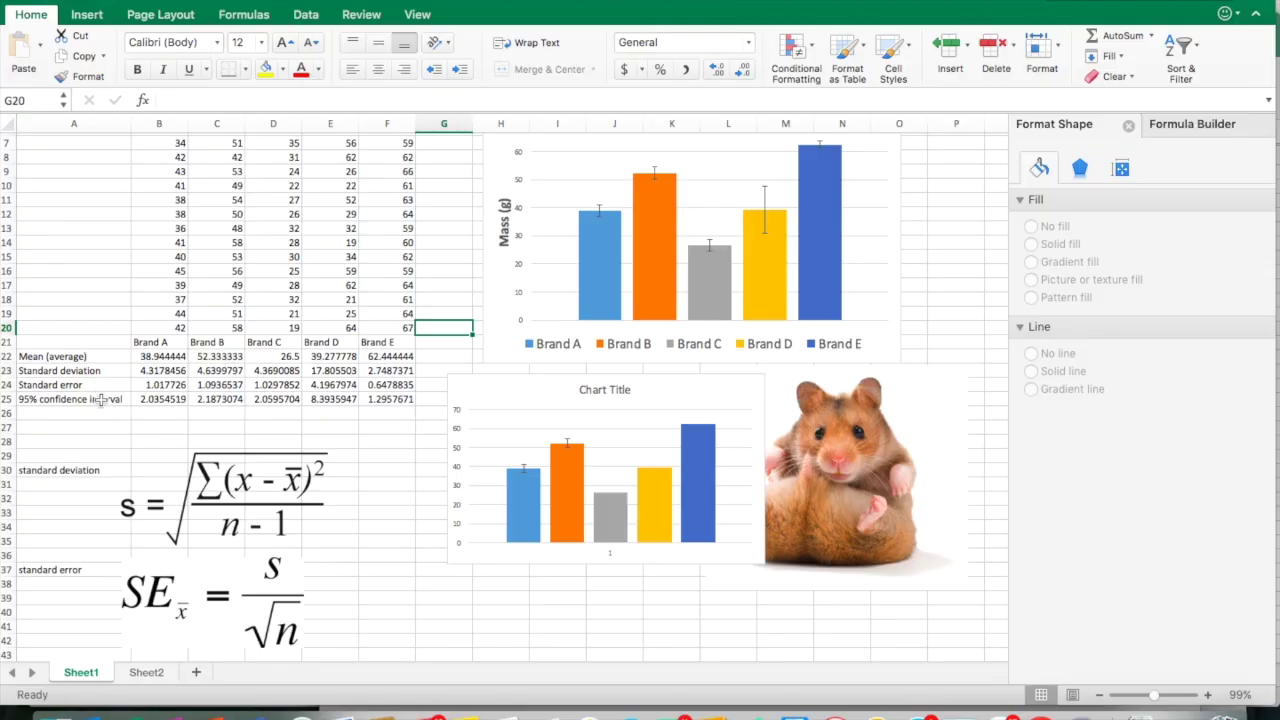
scroll(115, 445, "up", 3)
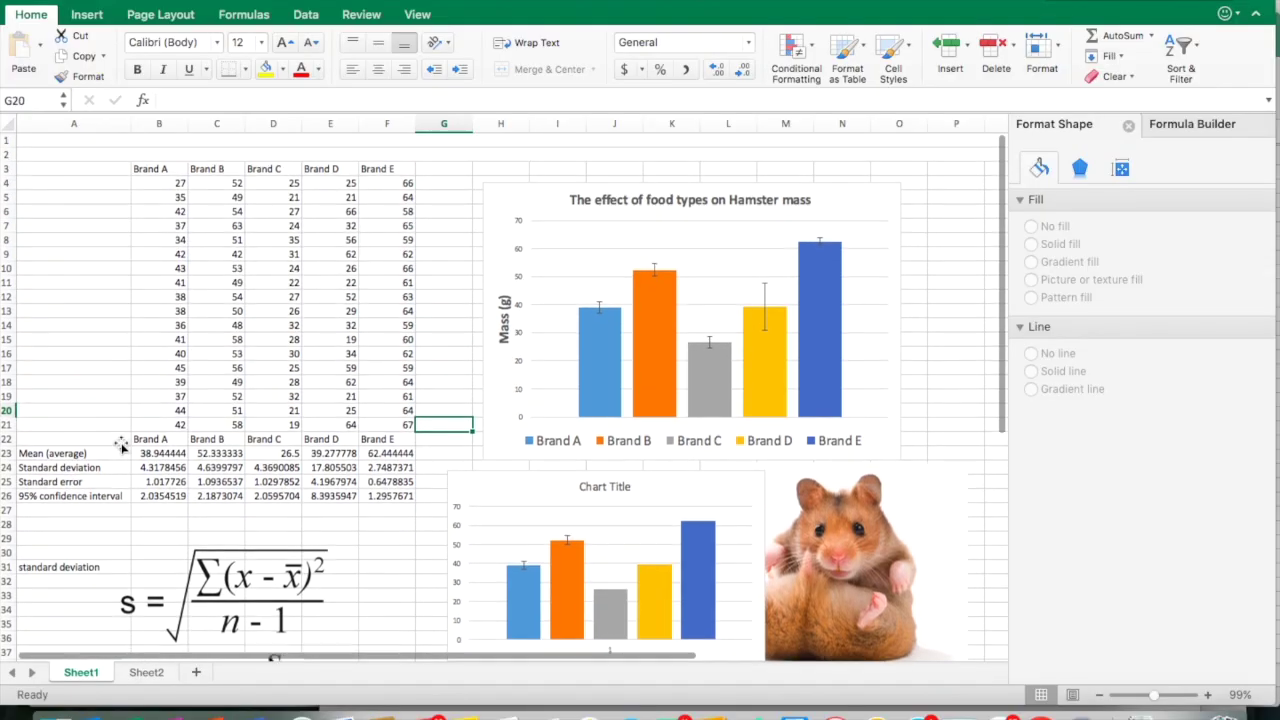
Open Sheet2 with the practice data on the effect of fertilizer on Helianthus height.
left_click(147, 673)
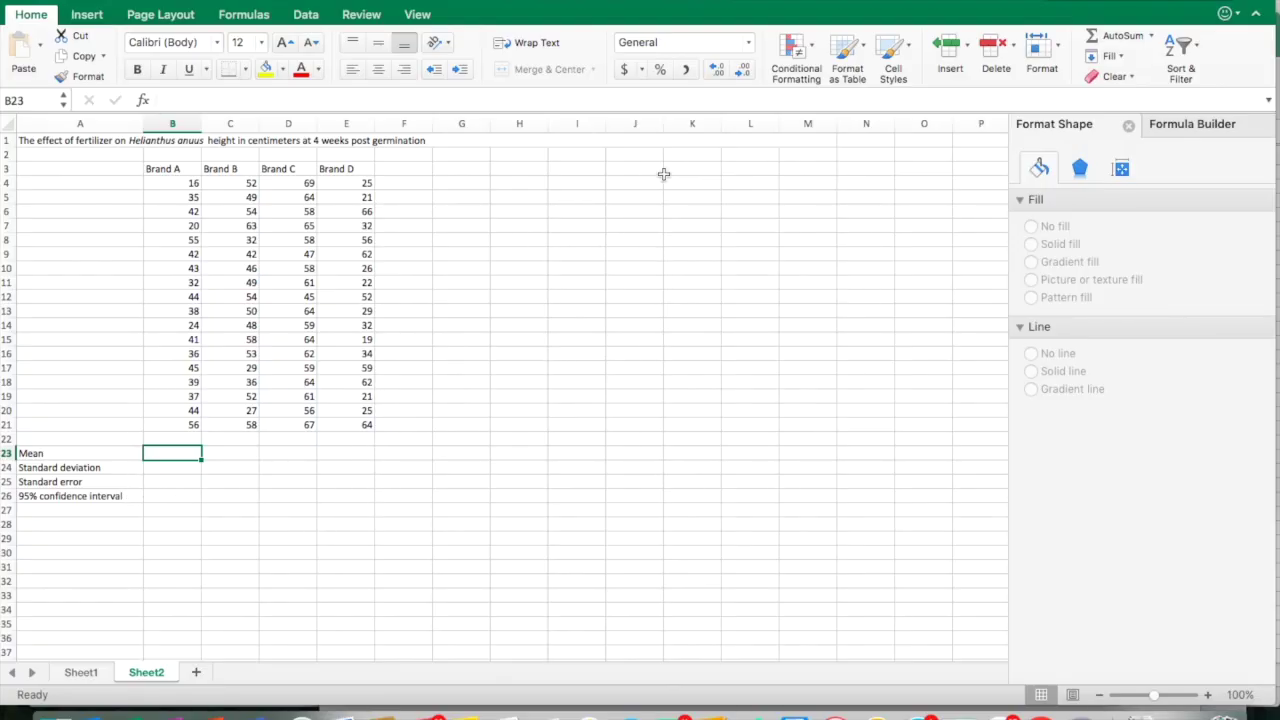
left_click(92, 673)
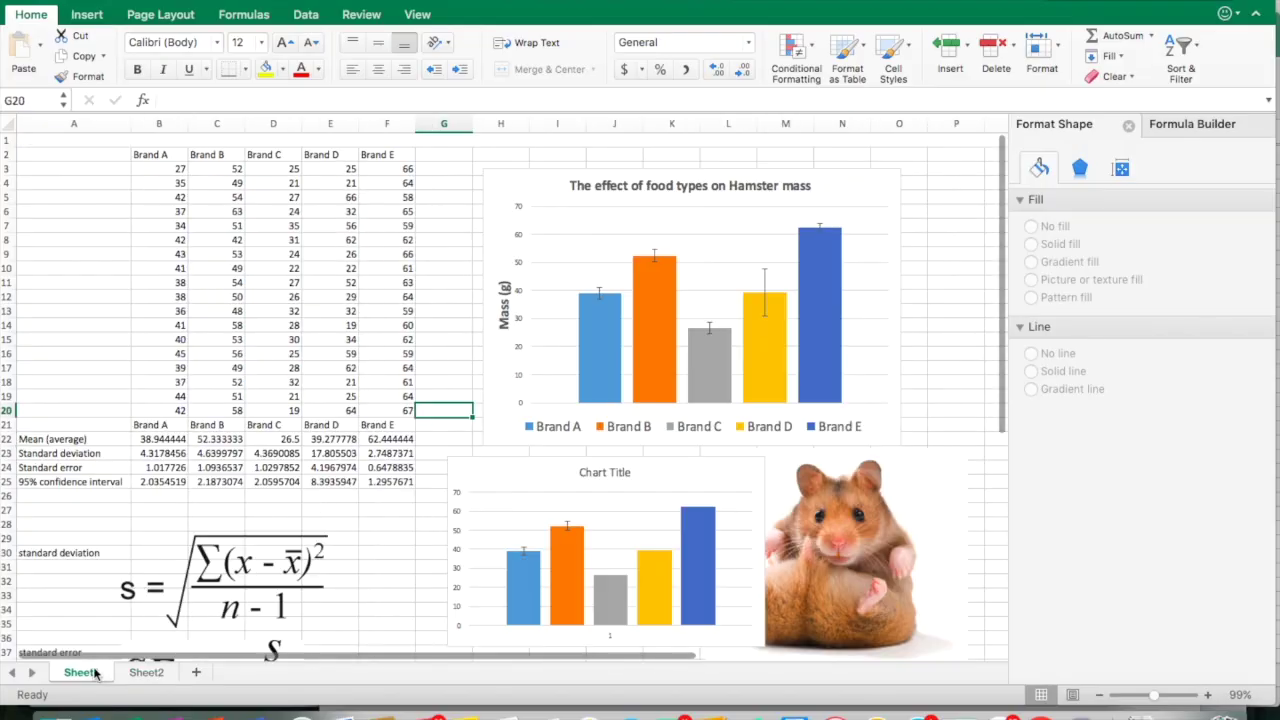
left_click(146, 673)
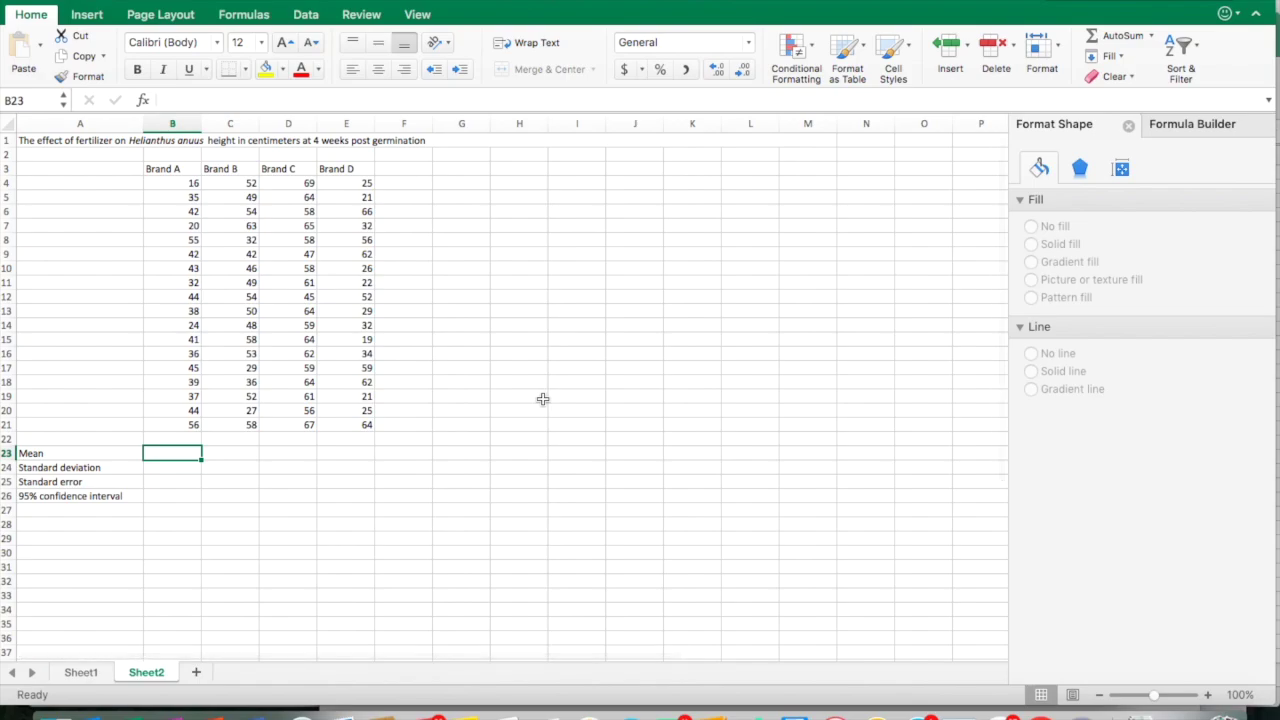